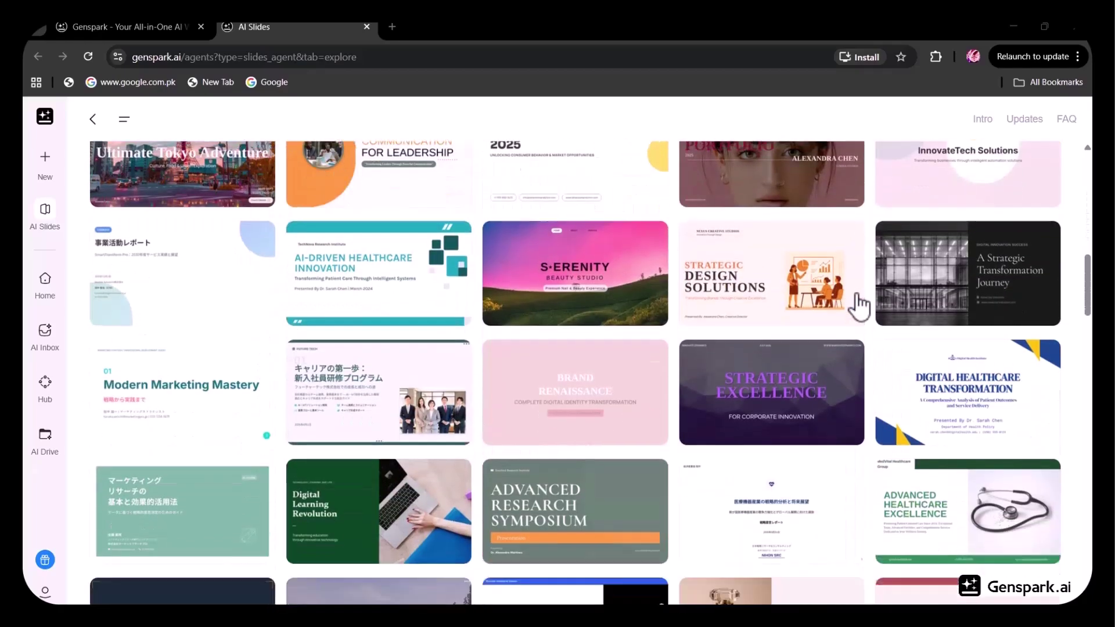
# Step: Browse the AI Slides and AI Docs example galleries, then send the client email chat prompt
pyautogui.scroll(-15, 858, 306)
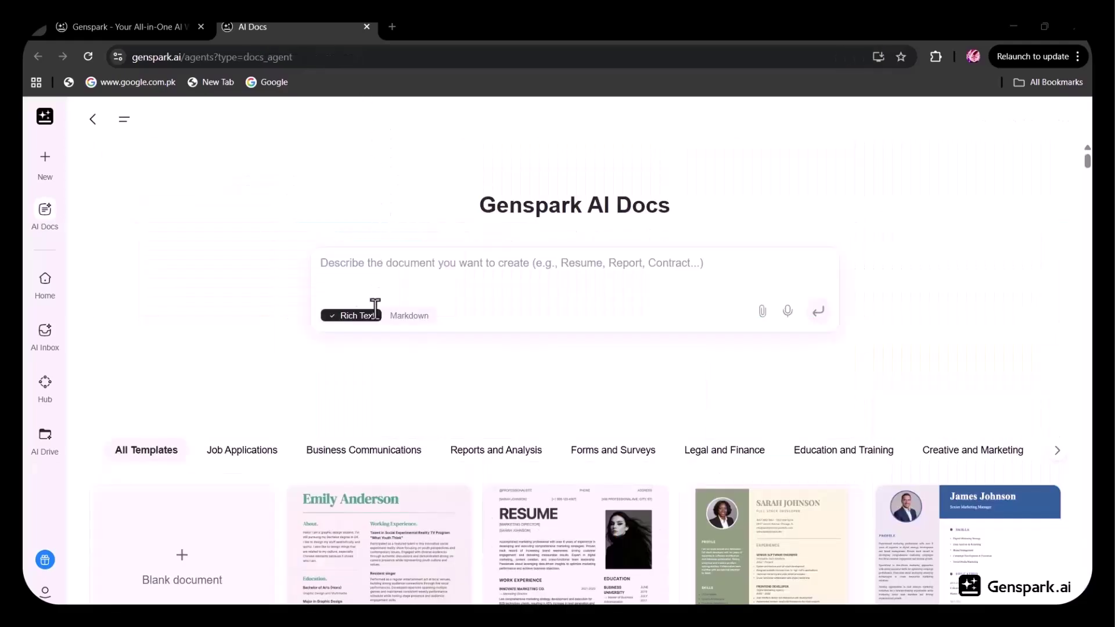
pyautogui.scroll(-20, 311, 324)
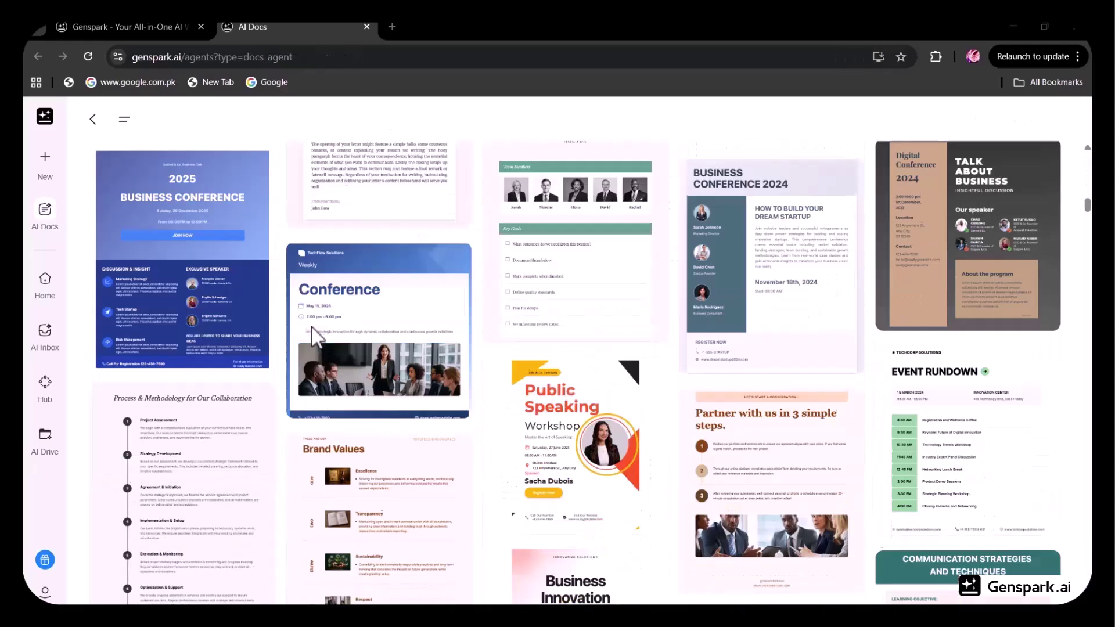
pyautogui.scroll(-20, 312, 335)
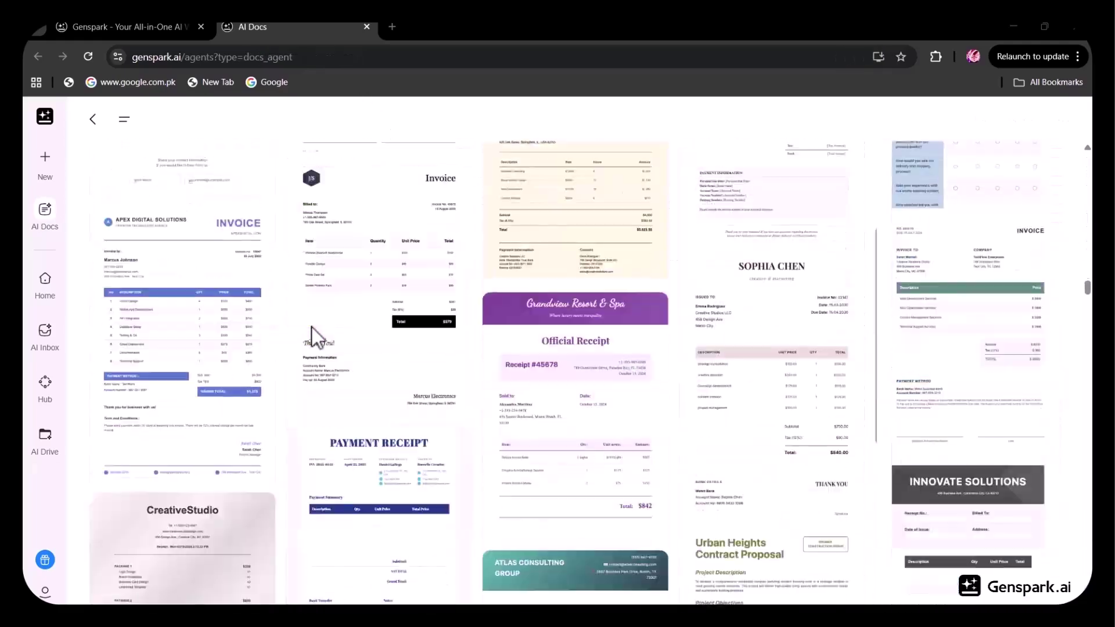
pyautogui.scroll(-20, 312, 328)
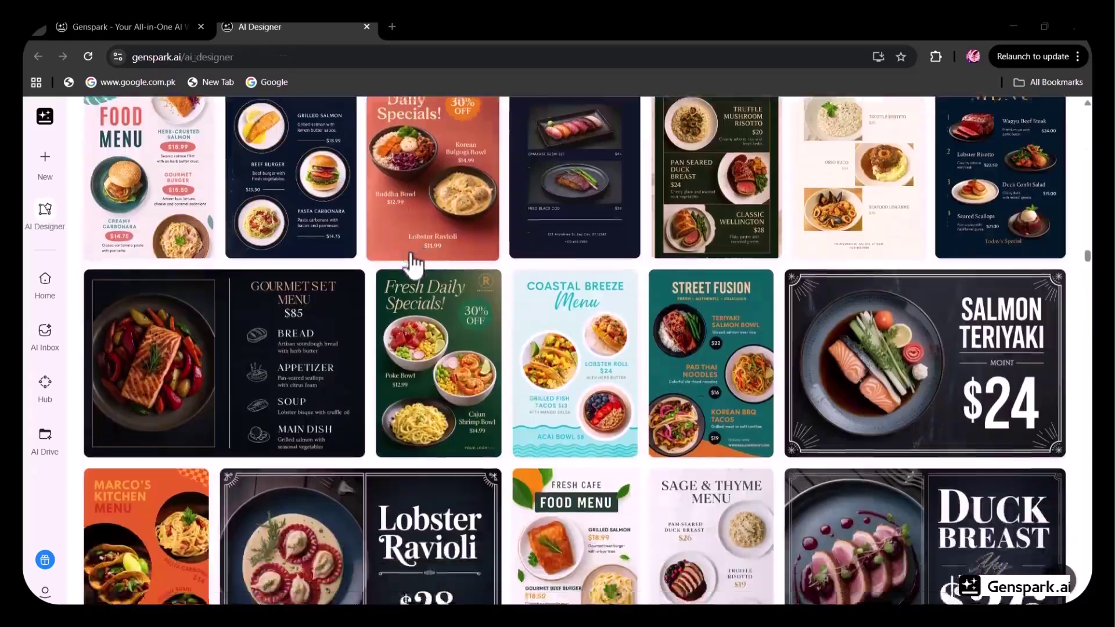
pyautogui.scroll(-20, 414, 264)
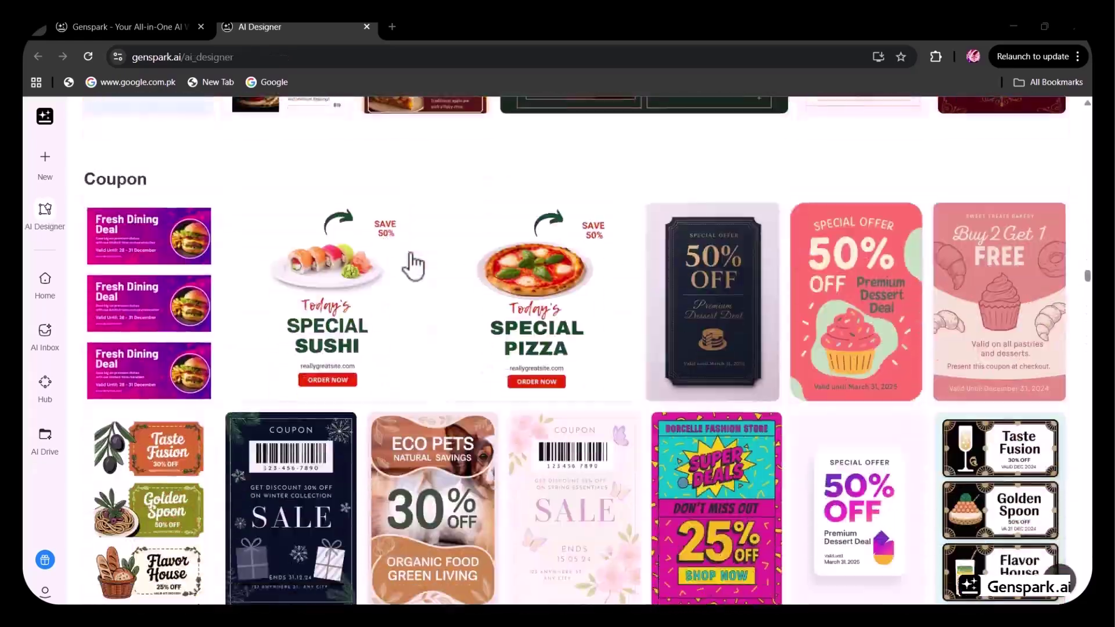
pyautogui.scroll(-20, 414, 264)
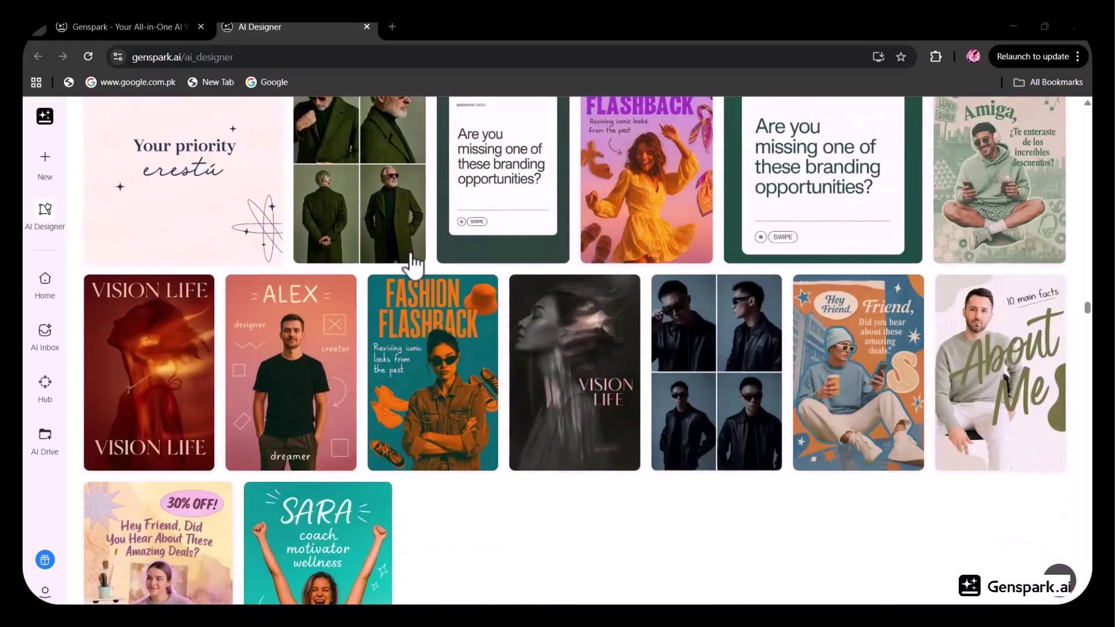
pyautogui.scroll(-20, 414, 264)
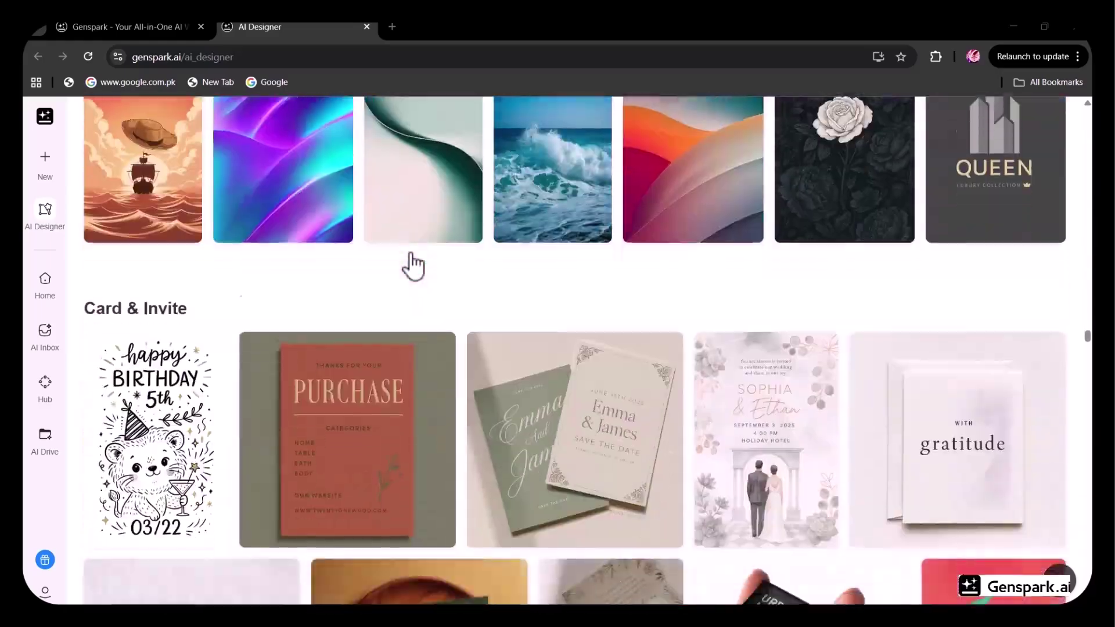
pyautogui.scroll(-20, 415, 265)
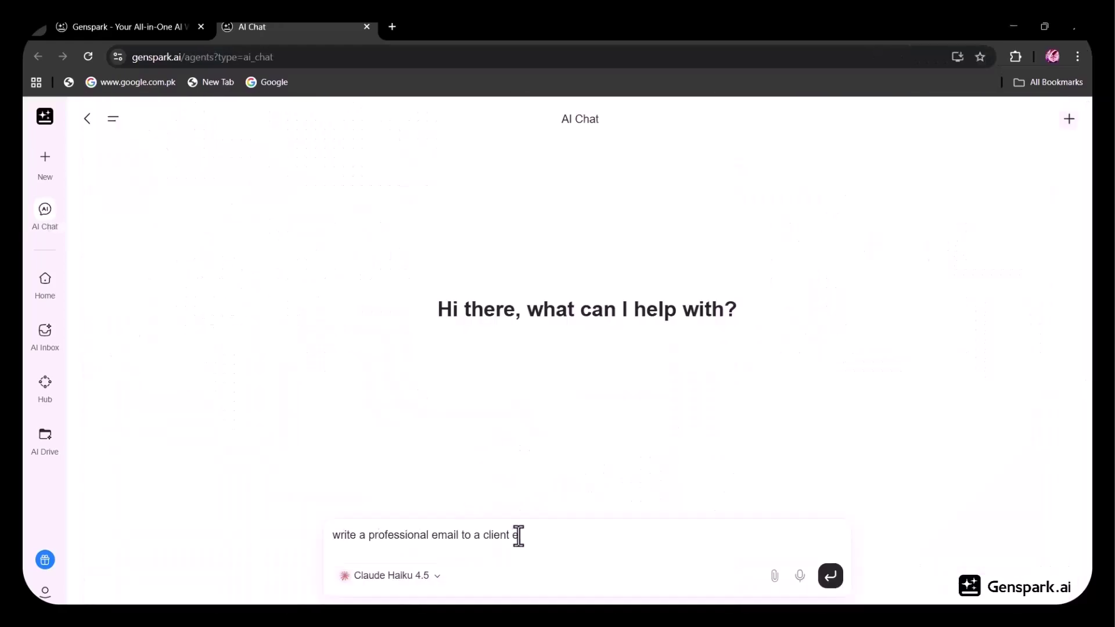
pyautogui.click(831, 581)
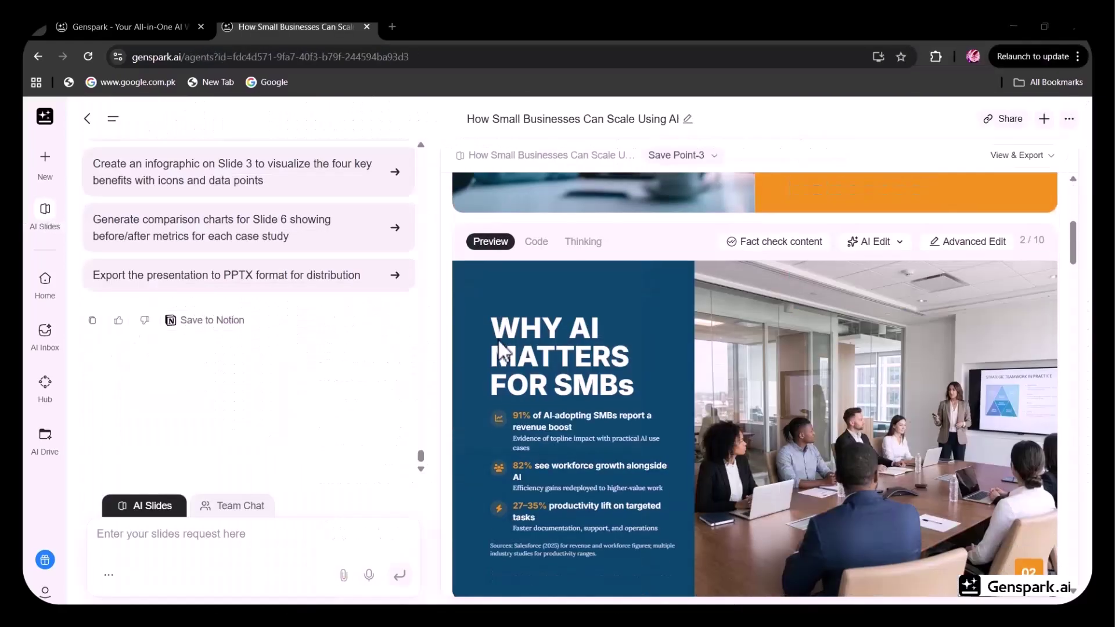
# Step: Scroll through the AI Designer template gallery and return to the workspace home
pyautogui.scroll(-20, 499, 343)
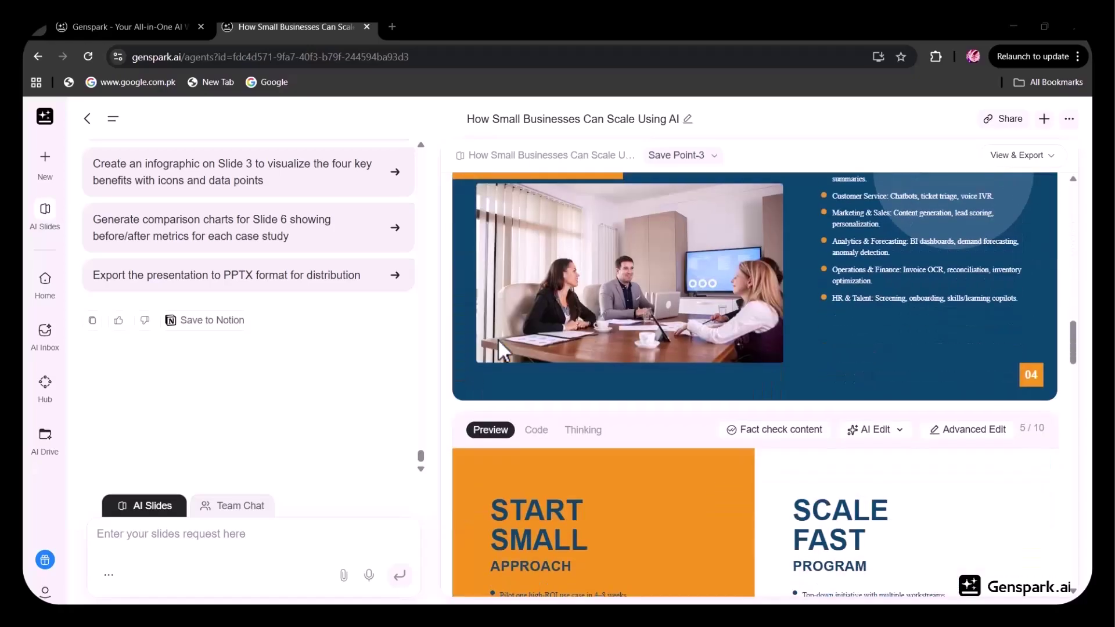
pyautogui.scroll(-10, 498, 340)
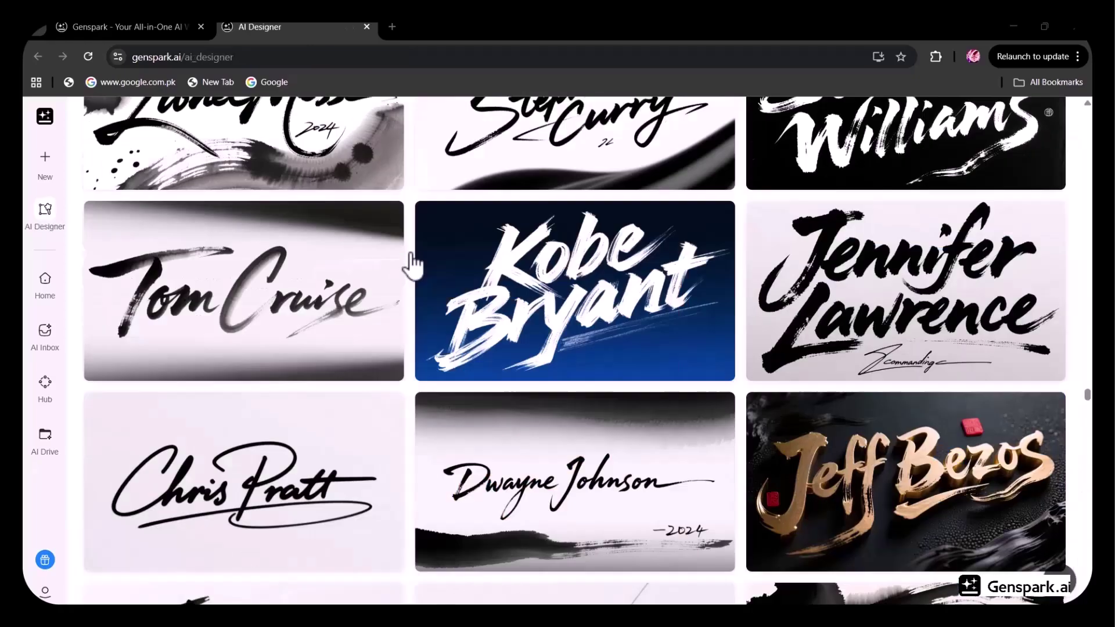
pyautogui.scroll(-5, 412, 264)
pyautogui.scroll(-15, 413, 265)
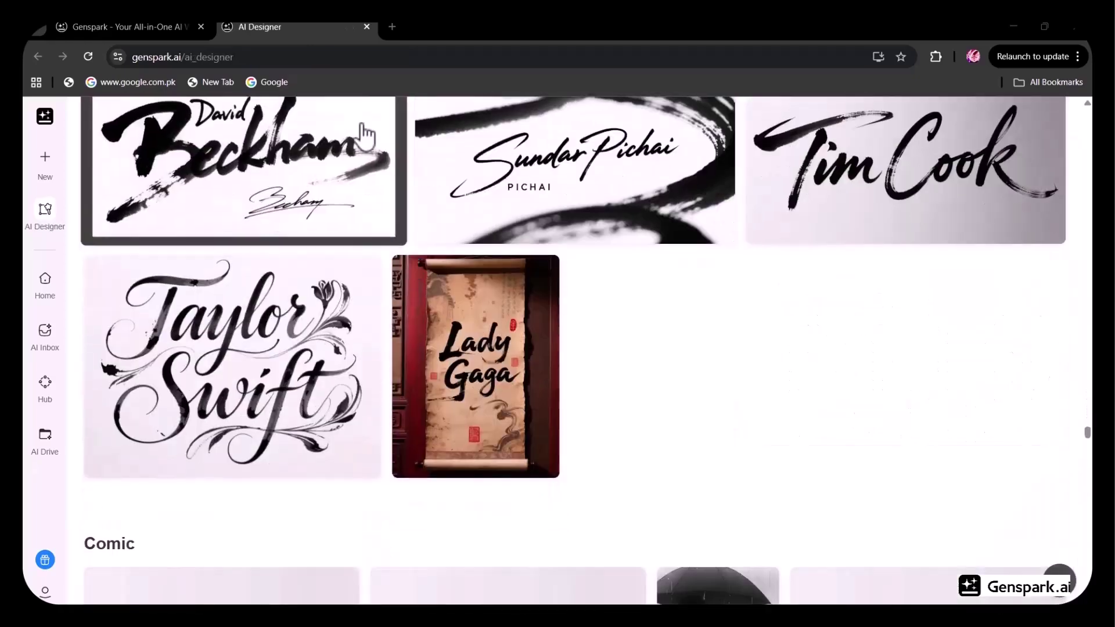
pyautogui.scroll(-20, 375, 273)
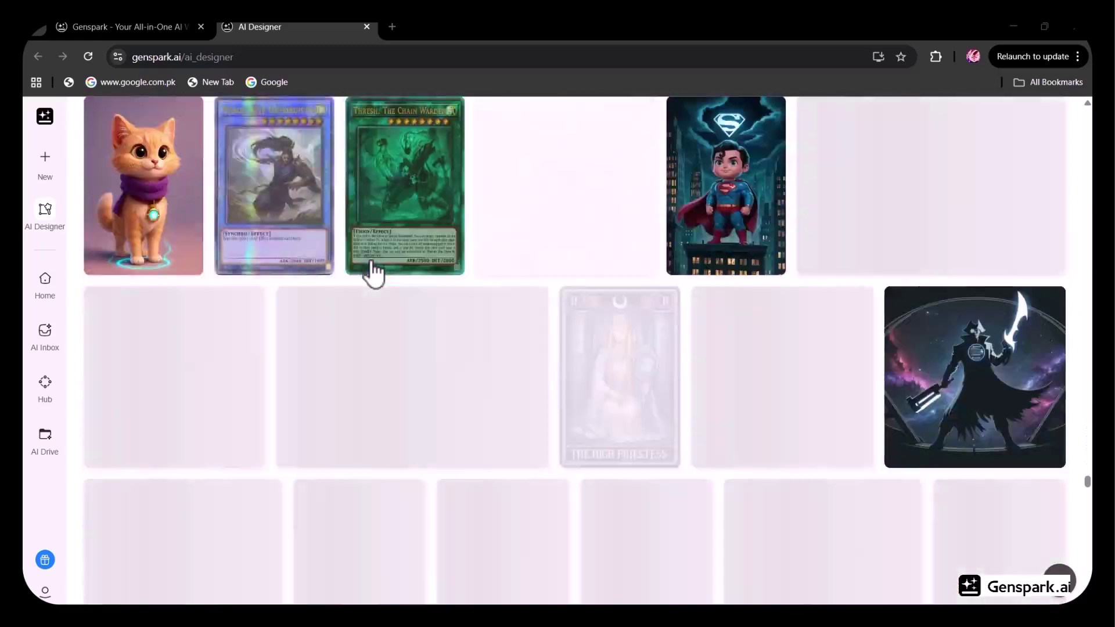
pyautogui.scroll(-20, 381, 223)
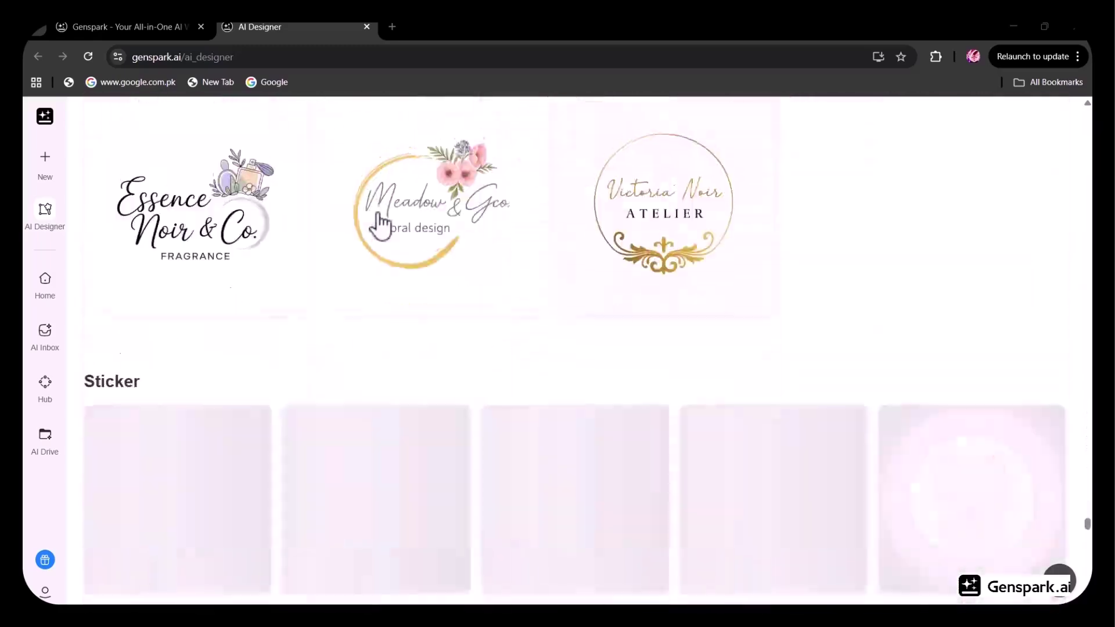
pyautogui.scroll(-15, 366, 192)
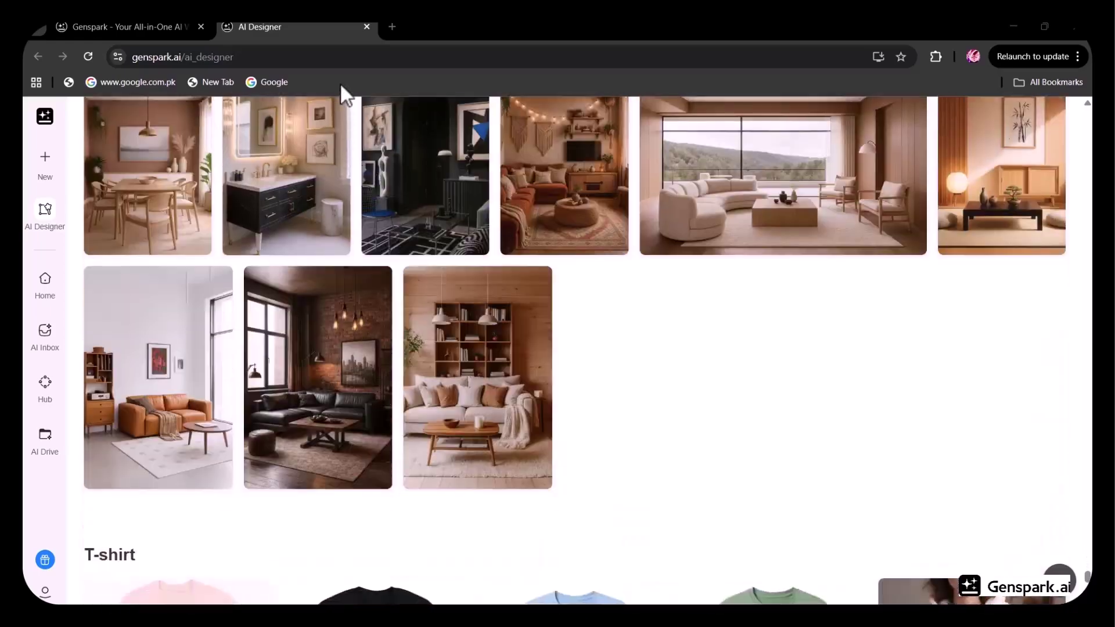
pyautogui.click(366, 27)
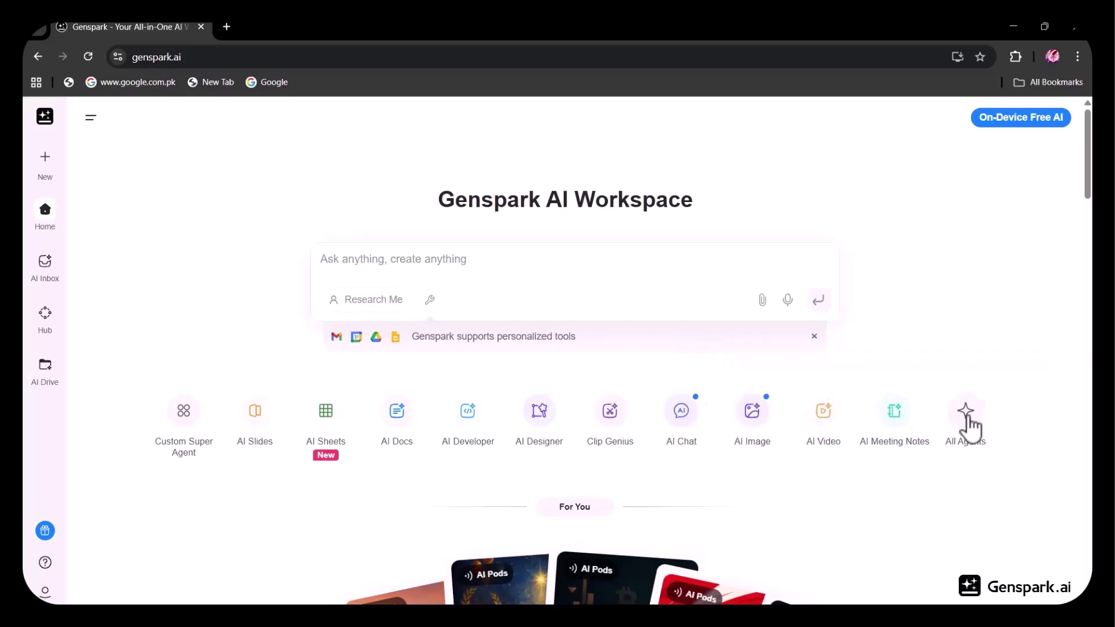
# Step: View the full Genspark agents list and send the follow-up changing the email's delay reason
pyautogui.click(965, 414)
pyautogui.scroll(-10, 252, 390)
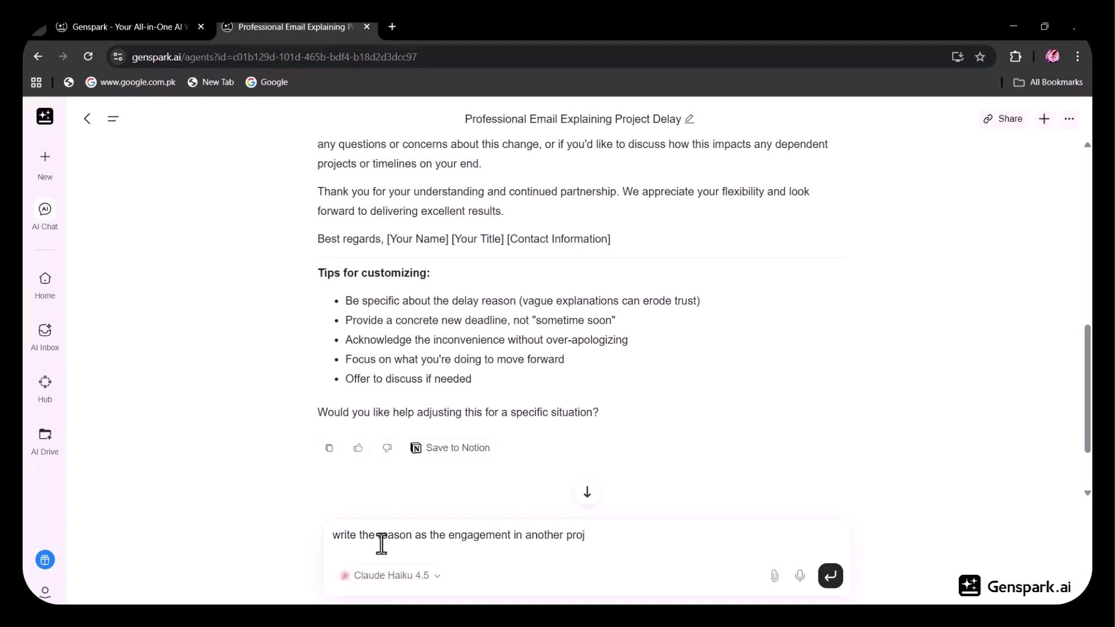
pyautogui.write('ect')
pyautogui.press('Return')
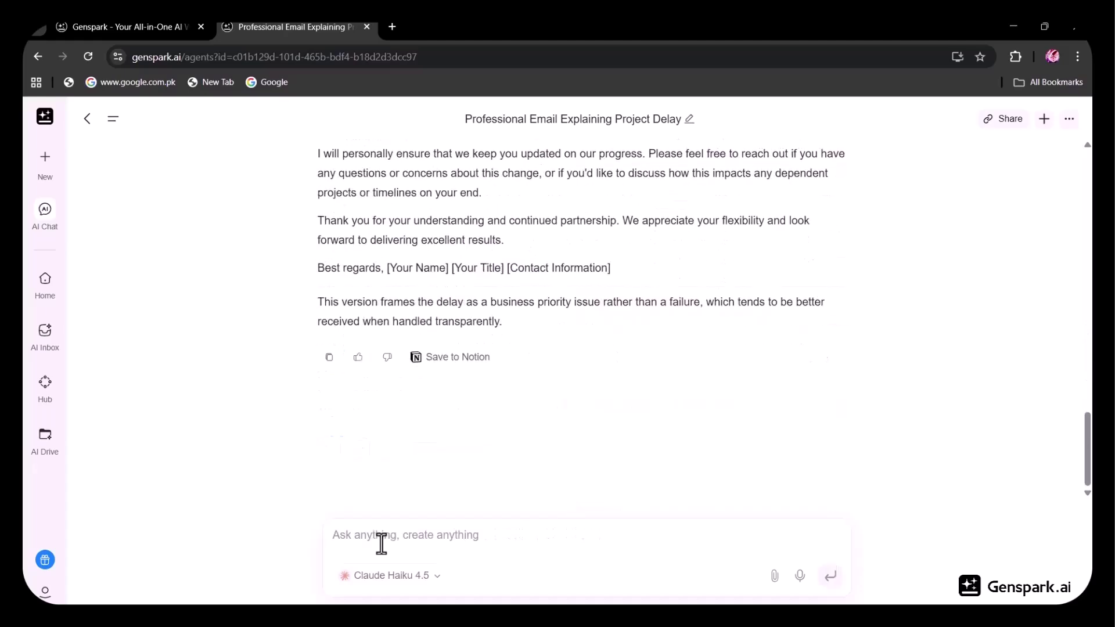
pyautogui.scroll(10, 429, 349)
pyautogui.scroll(-8, 443, 275)
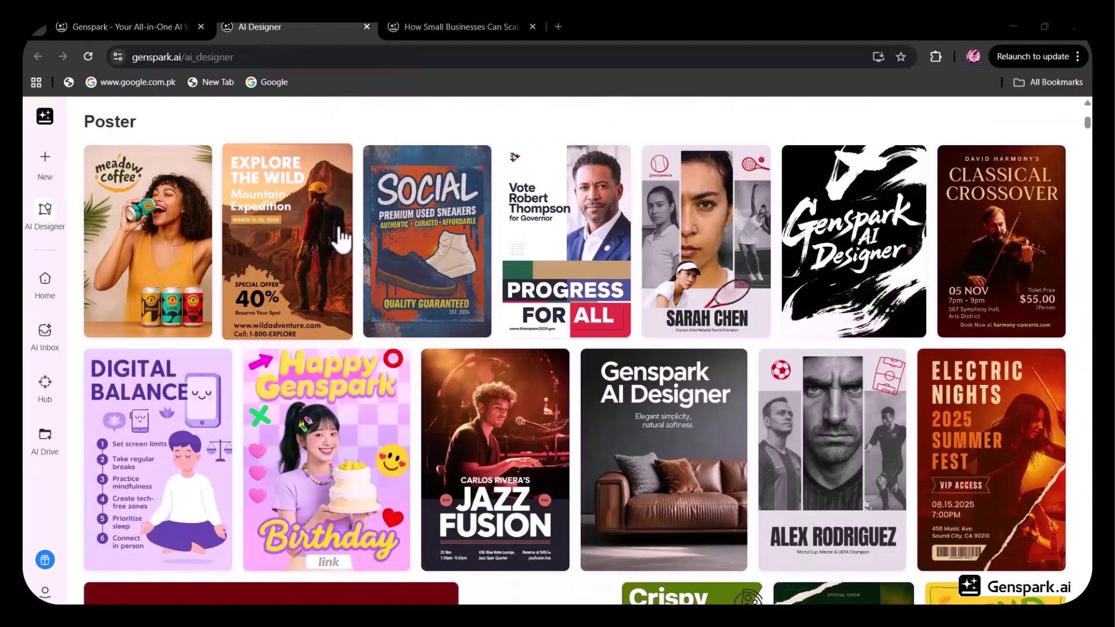
pyautogui.scroll(-15, 340, 238)
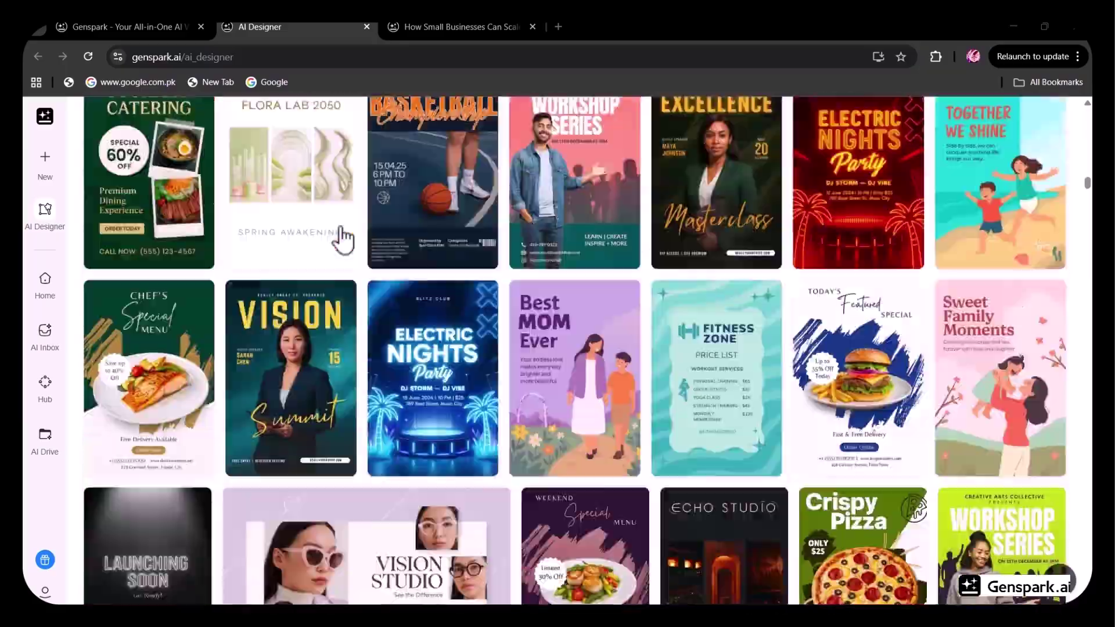
pyautogui.scroll(-20, 342, 238)
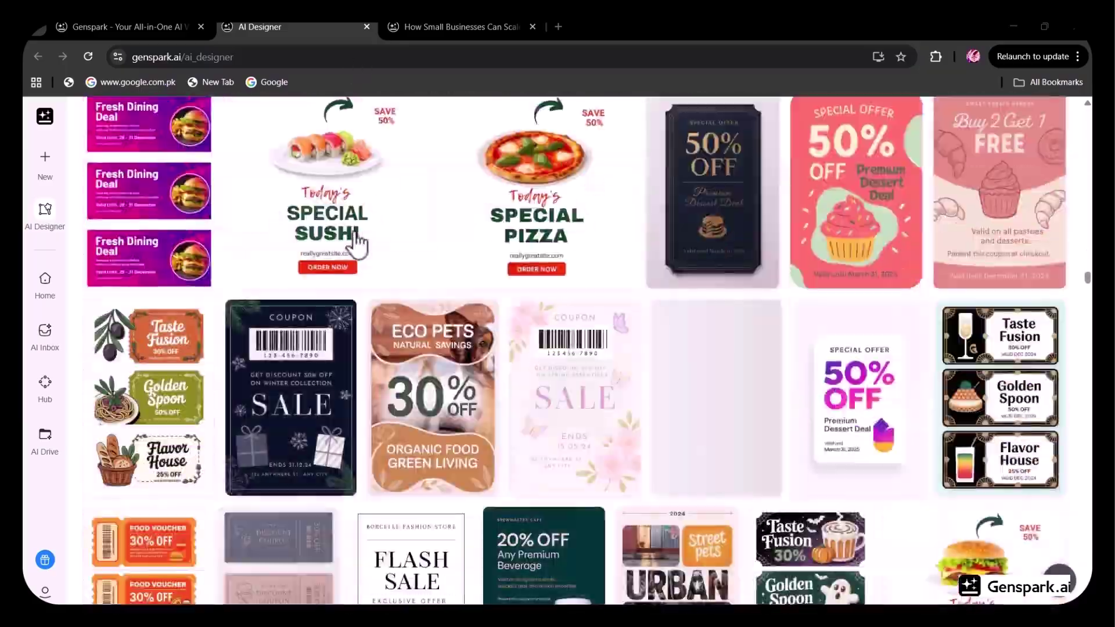
pyautogui.scroll(-20, 357, 244)
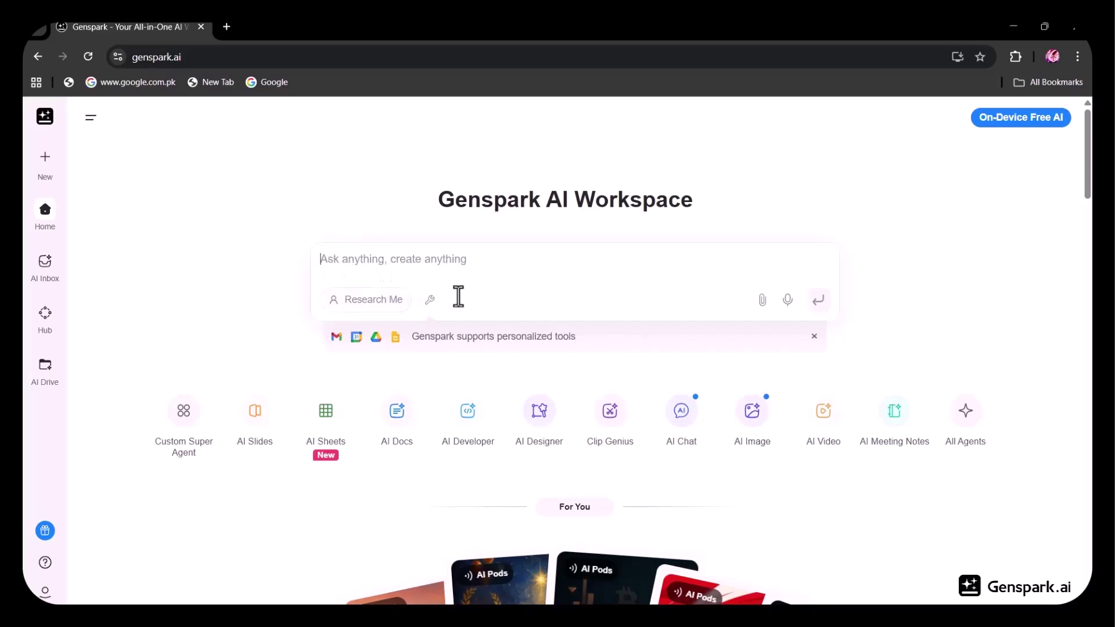
# Step: Check the file attachment options, then browse and close the All Agents list
pyautogui.click(762, 300)
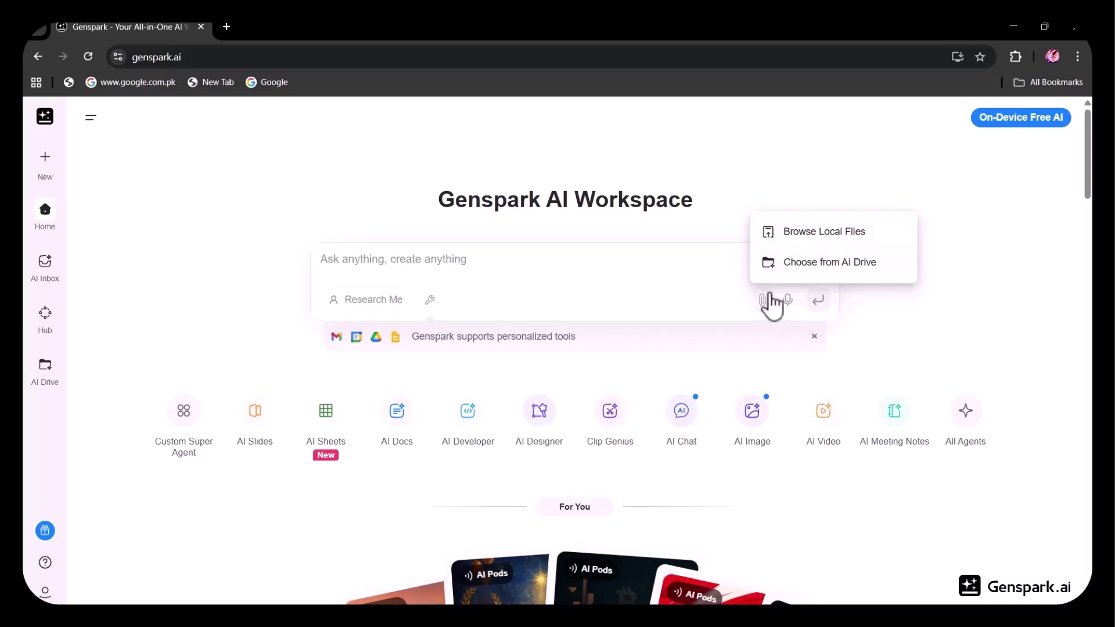
pyautogui.click(876, 313)
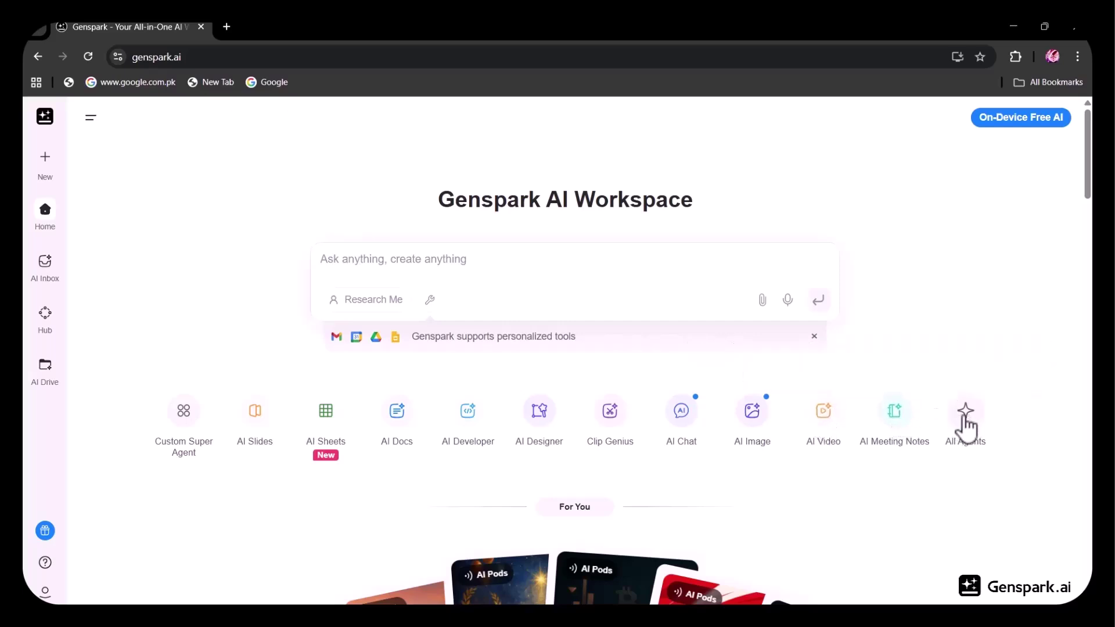
pyautogui.click(966, 420)
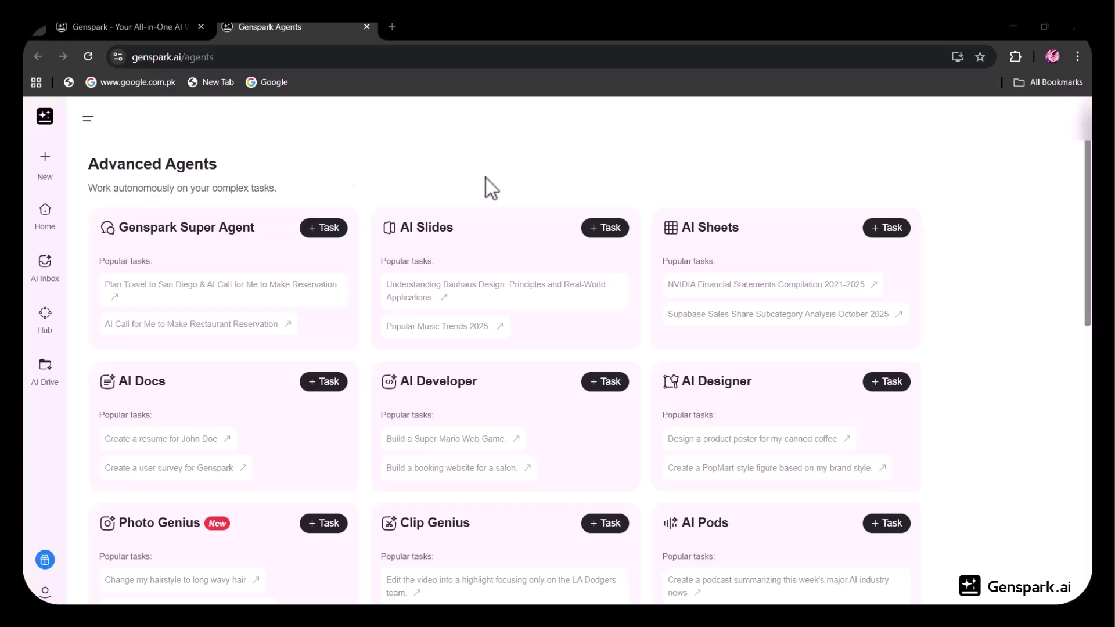
pyautogui.scroll(-2, 259, 332)
pyautogui.scroll(-7, 630, 392)
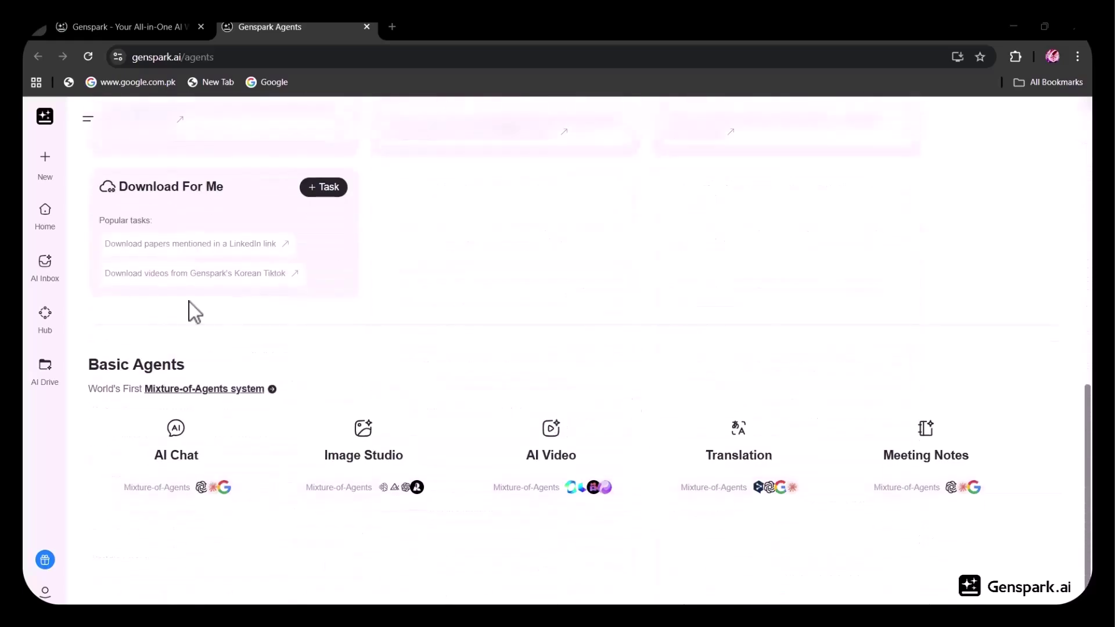
pyautogui.hotkey('ctrl', 'w')
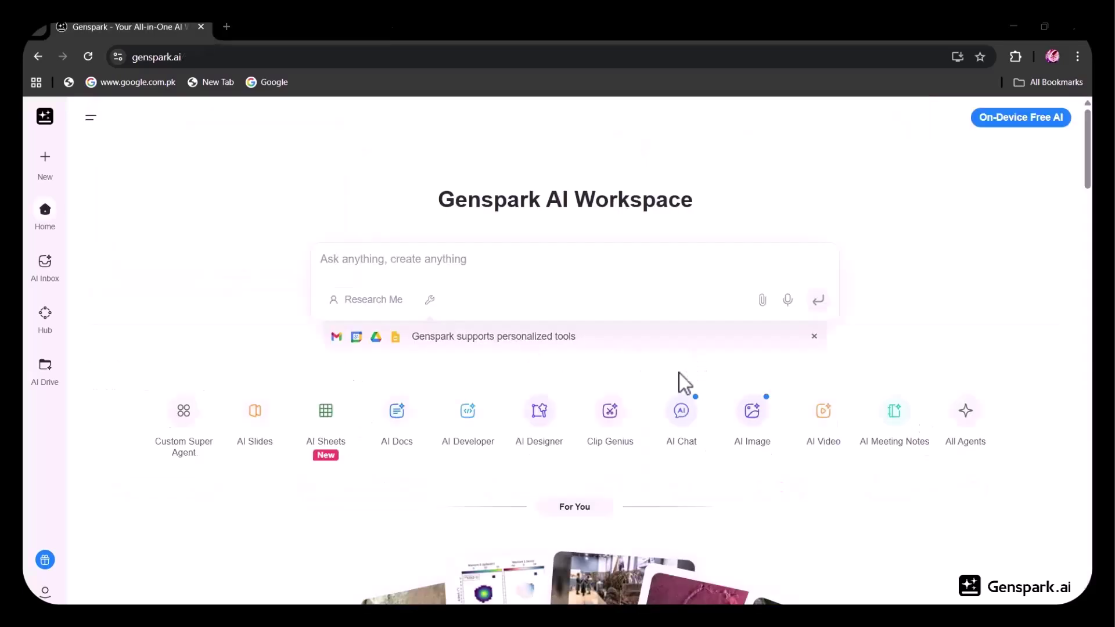
# Step: Start a new AI Chat asking for a professional client email explaining a project delay
pyautogui.click(683, 414)
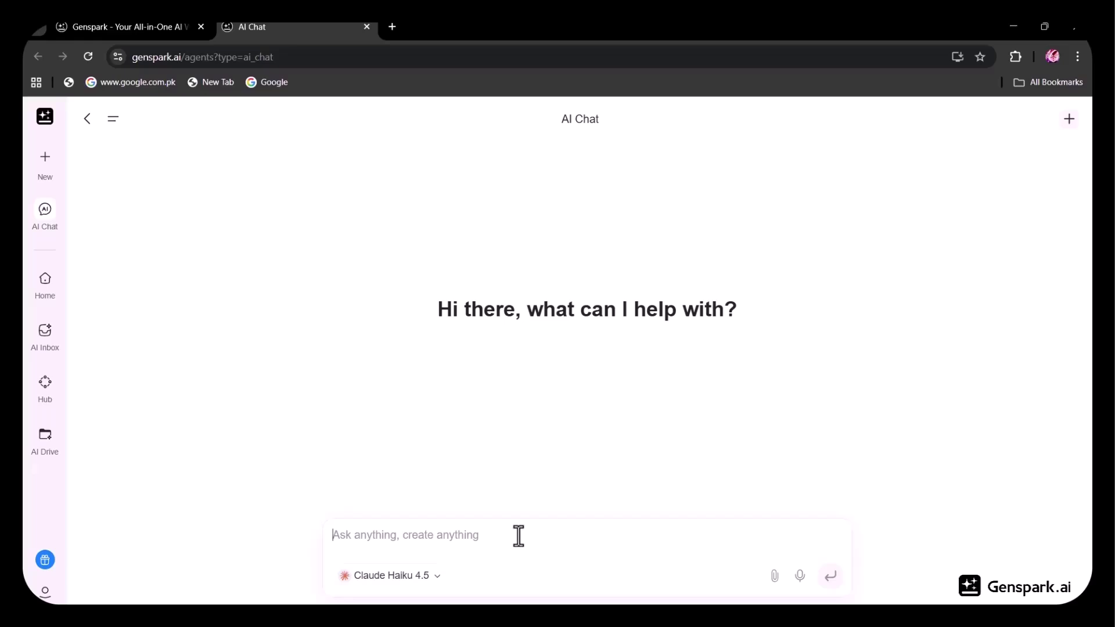
pyautogui.write('write a professional email to a client explaining a pro')
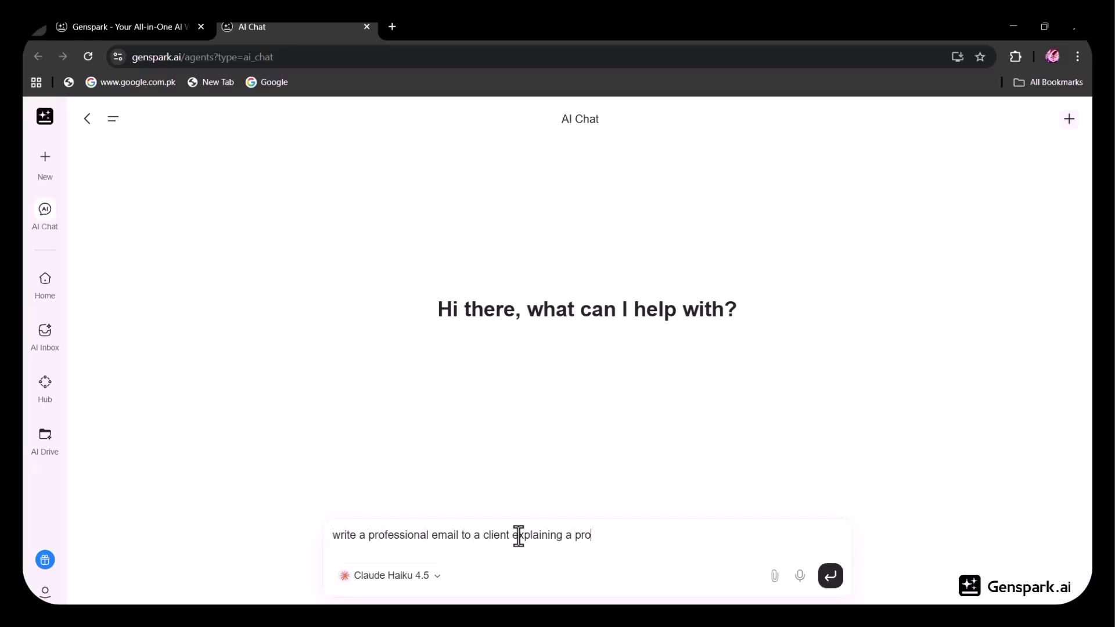
pyautogui.write('ject delay')
pyautogui.press('Return')
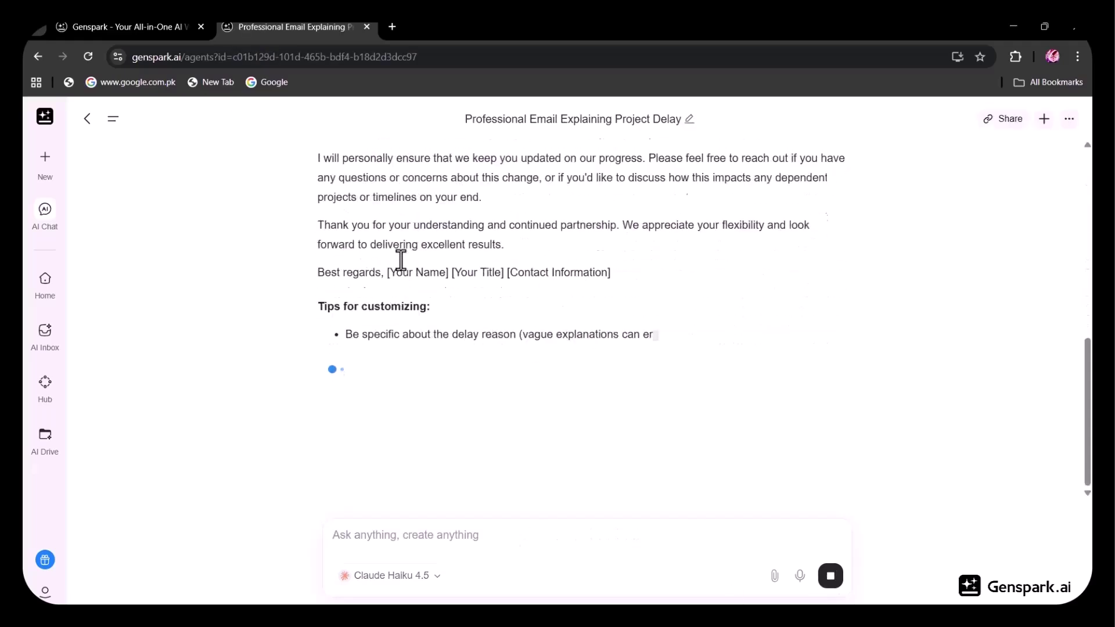
pyautogui.scroll(5, 448, 308)
pyautogui.scroll(-8, 368, 331)
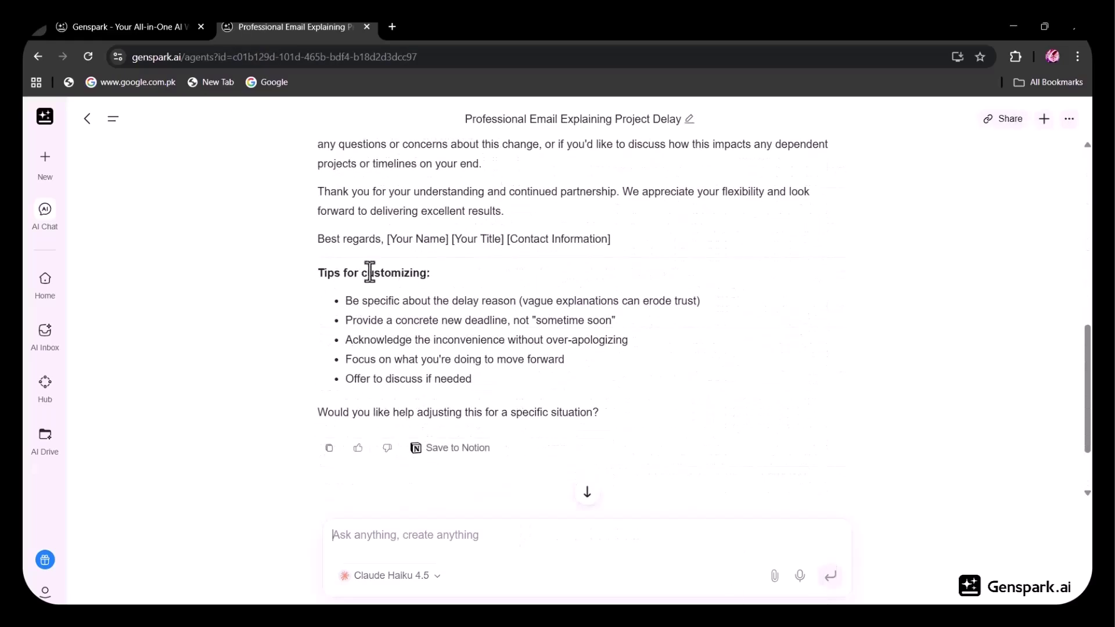
# Step: Ask the AI to rewrite the email's delay reason, then close the email chat
pyautogui.click(382, 544)
pyautogui.write('write the eason as the engagement in another project')
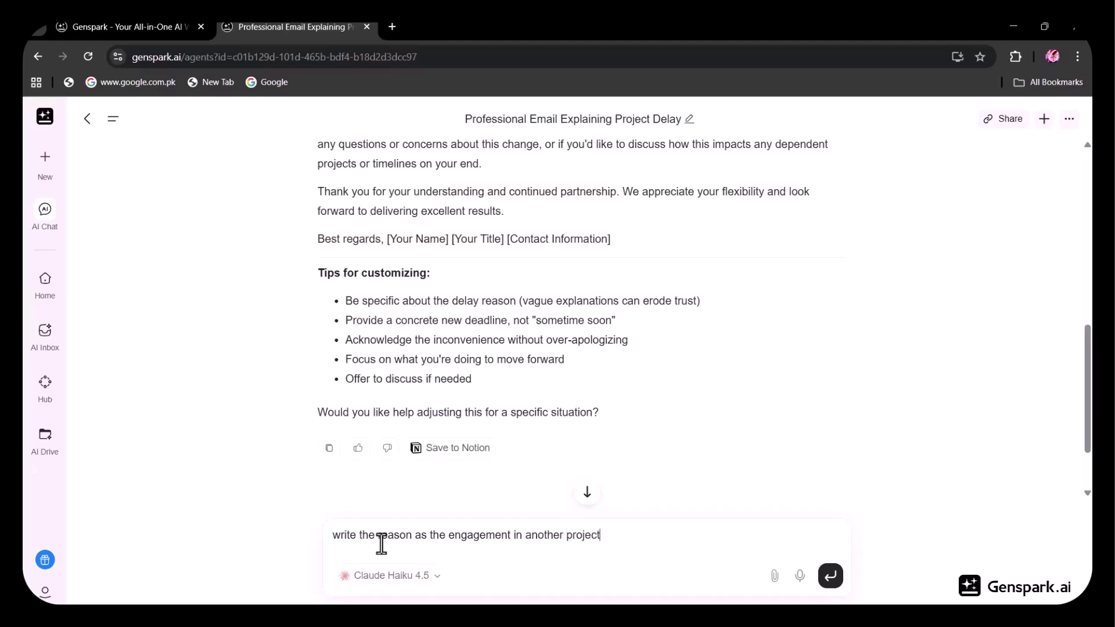
pyautogui.press('Return')
pyautogui.scroll(10, 411, 391)
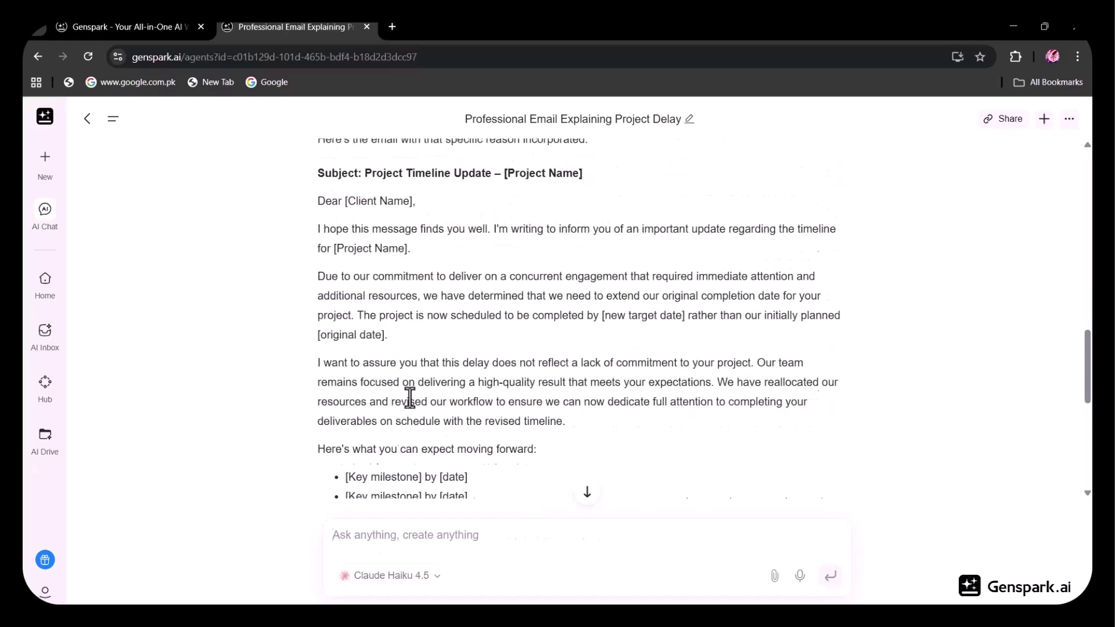
pyautogui.scroll(-10, 449, 286)
pyautogui.click(775, 576)
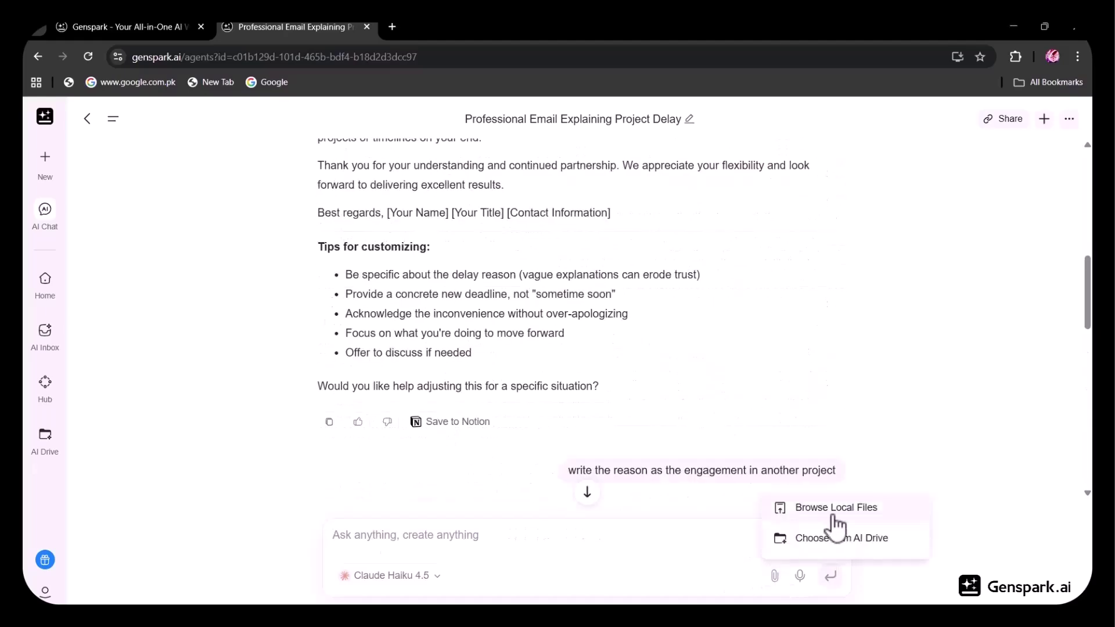
pyautogui.hotkey('ctrl', 'w')
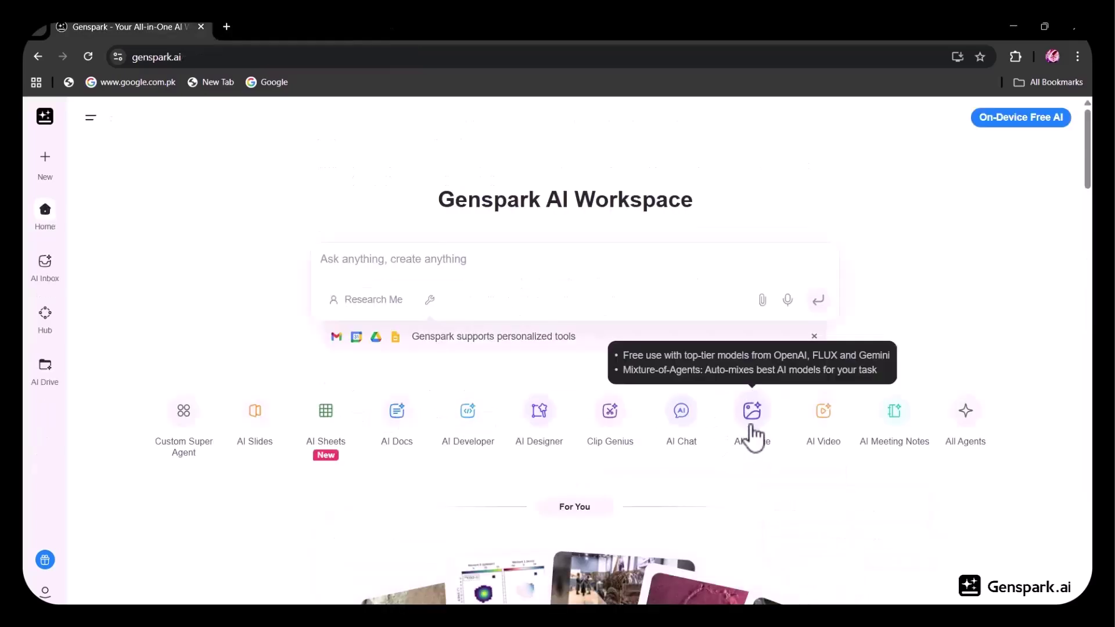
# Step: In AI Image, paste the rooftop sunrise description and keep Nano Banana Pro as the model
pyautogui.click(752, 412)
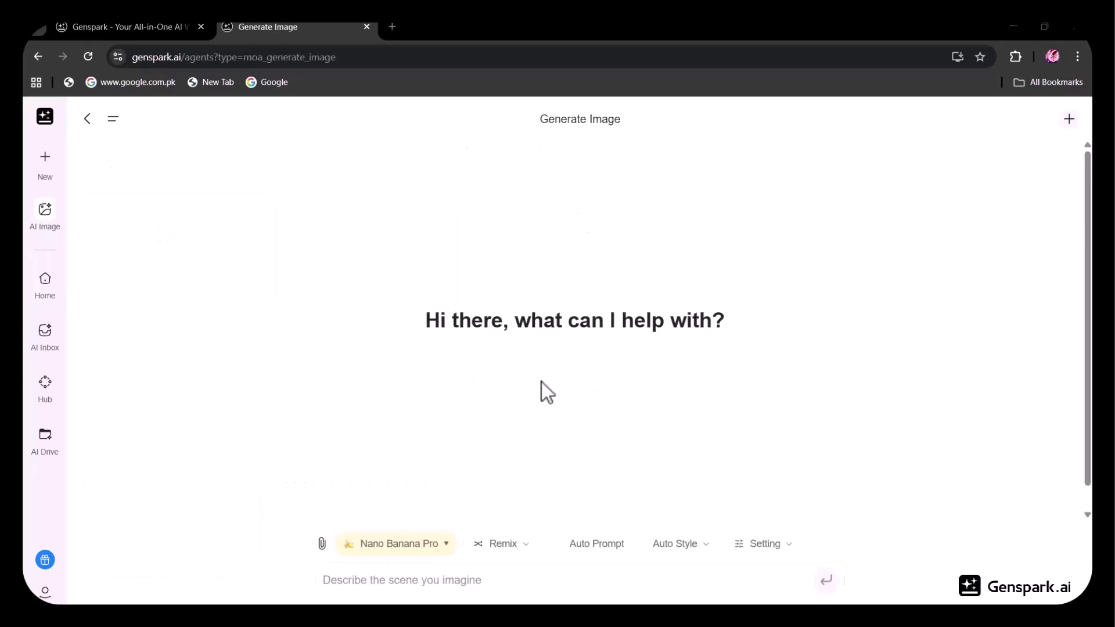
pyautogui.click(421, 583)
pyautogui.write('A cinematic sunrise scene on a quiet rooftop. A single person stands near the edge, looking out over a calm city covered in soft morning fog. Warm golden sunlight breaks through the clouds, reflecting off glass buildings. A gentle breeze moves the person’s coat and hair. Ultra-realistic lighting, natural shadows, shallow depth of field, emotional and peaceful mood, photorealistic, 4K resolution, cinematic composition.')
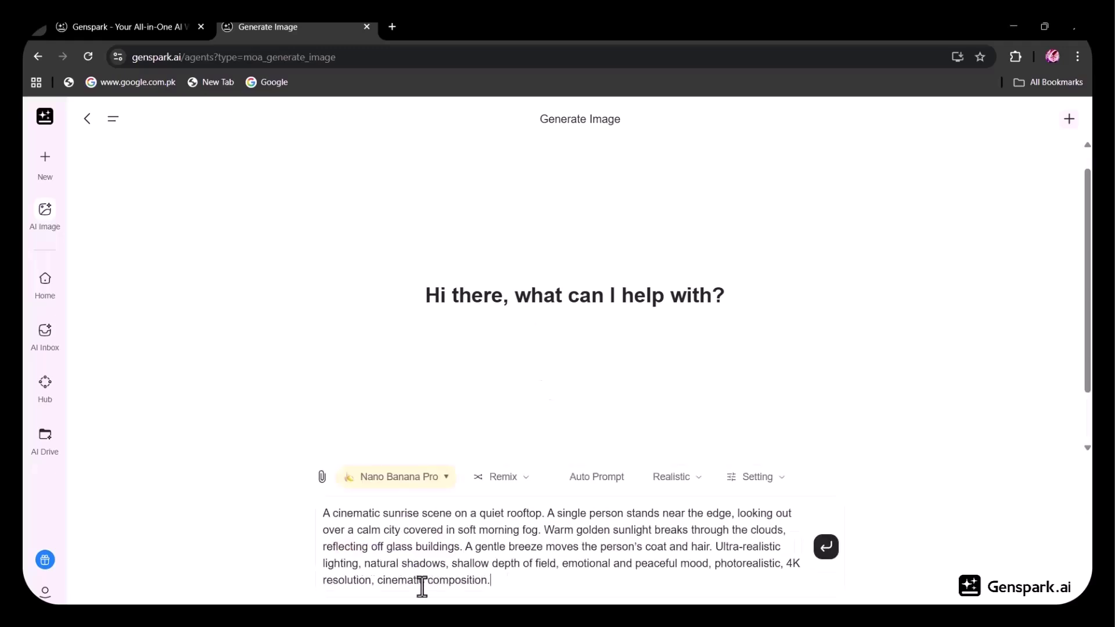
pyautogui.click(452, 488)
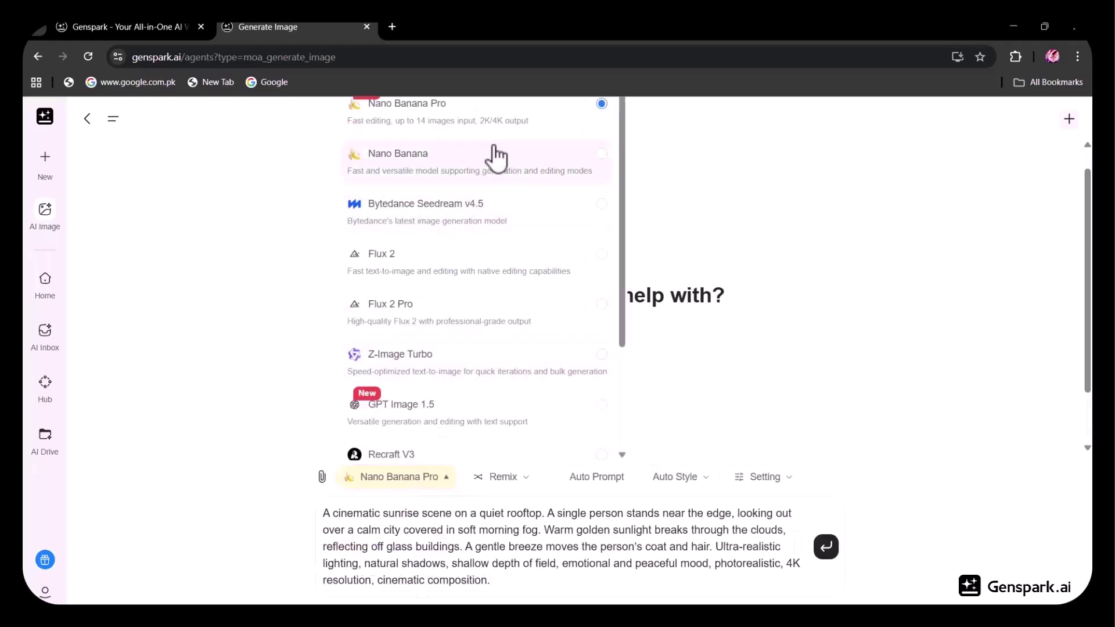
pyautogui.scroll(-3, 528, 195)
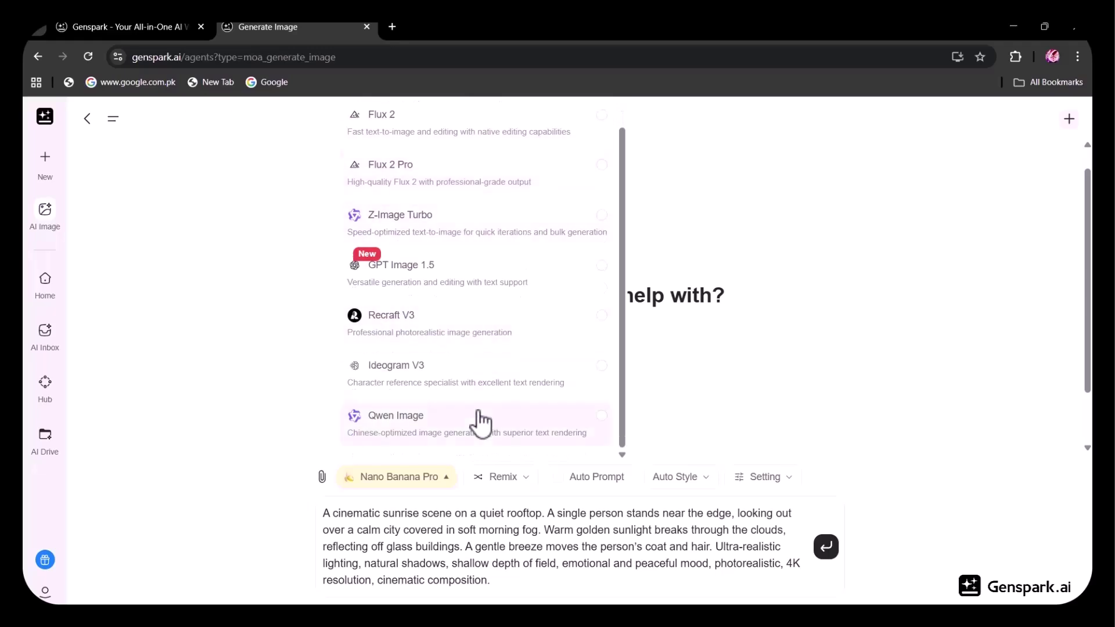
pyautogui.scroll(3, 480, 423)
pyautogui.click(540, 122)
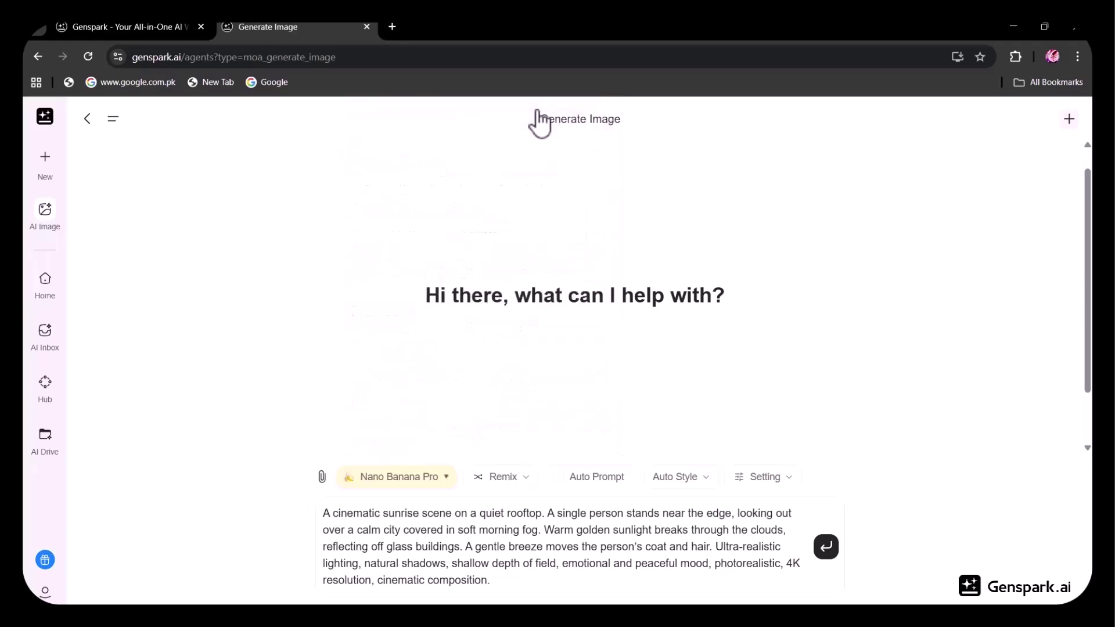
# Step: Turn off Auto Prompt, choose Realistic style, review the 4K 16:9 settings, and generate
pyautogui.click(530, 486)
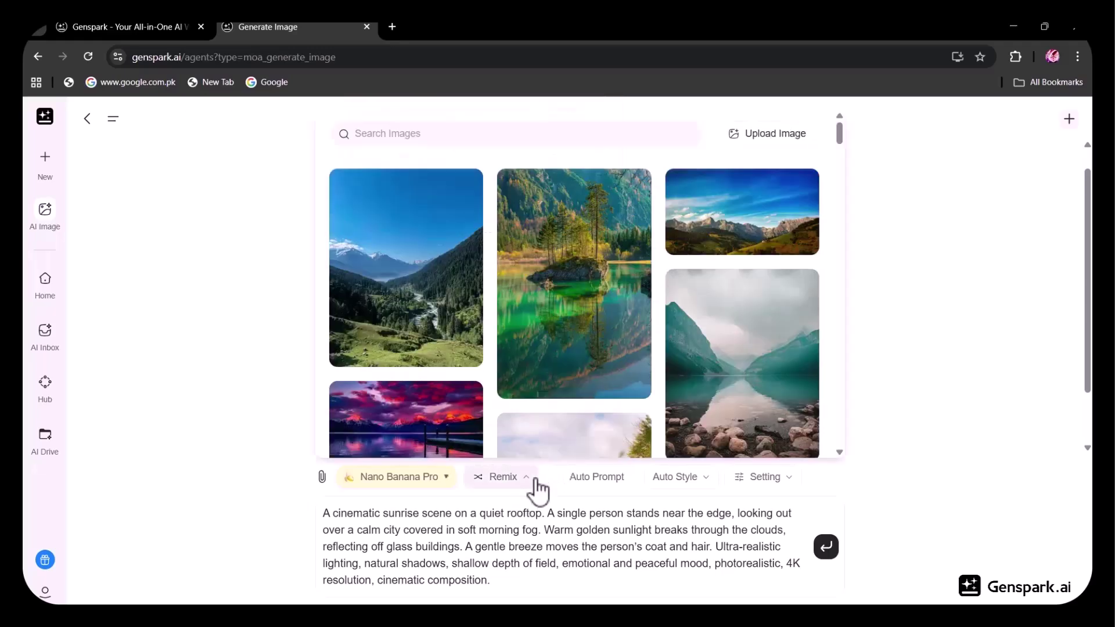
pyautogui.scroll(-5, 558, 343)
pyautogui.scroll(4, 559, 343)
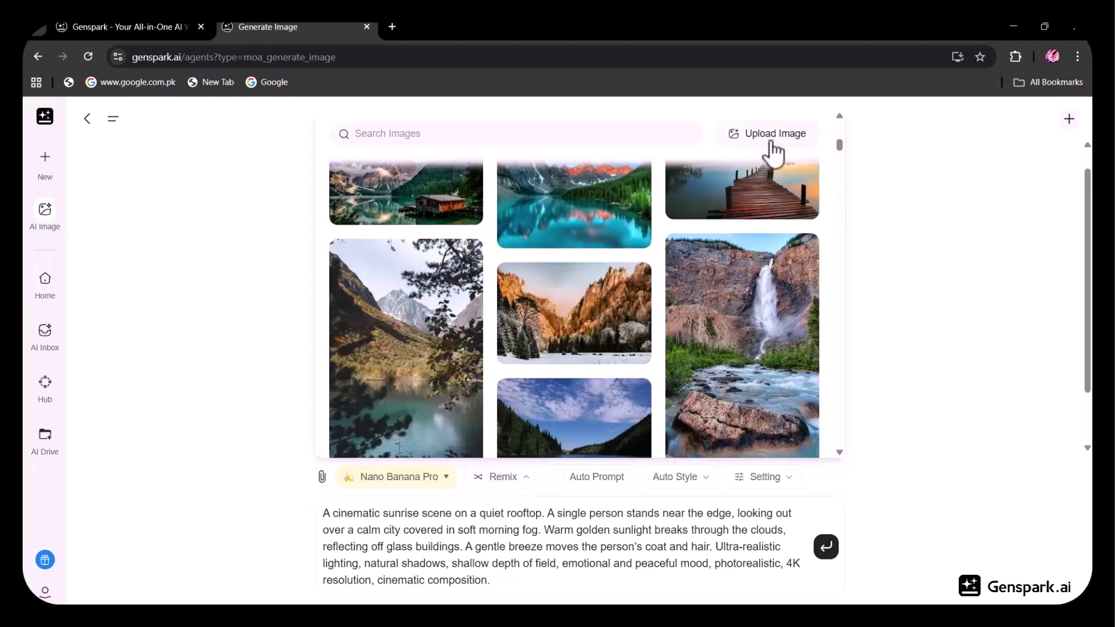
pyautogui.click(873, 245)
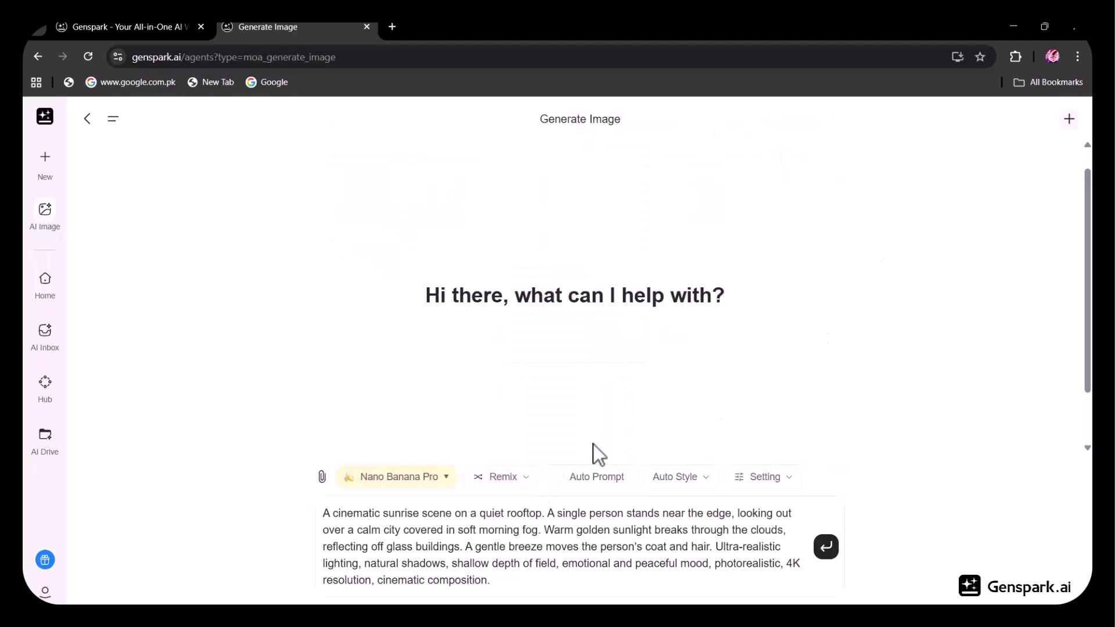
pyautogui.click(576, 488)
pyautogui.click(676, 482)
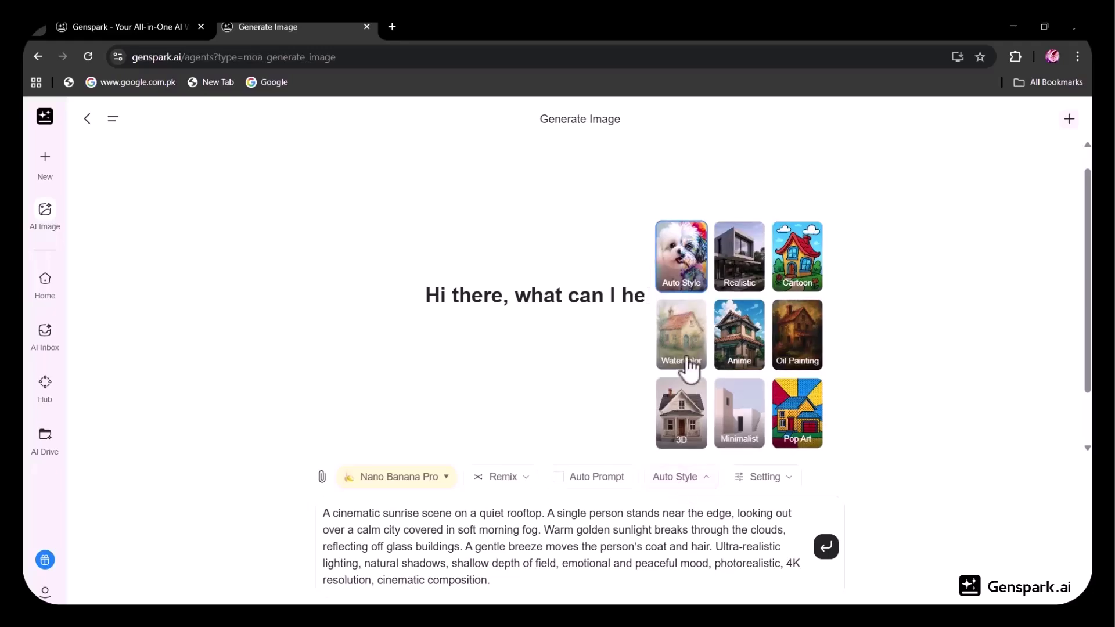
pyautogui.click(740, 289)
pyautogui.click(757, 479)
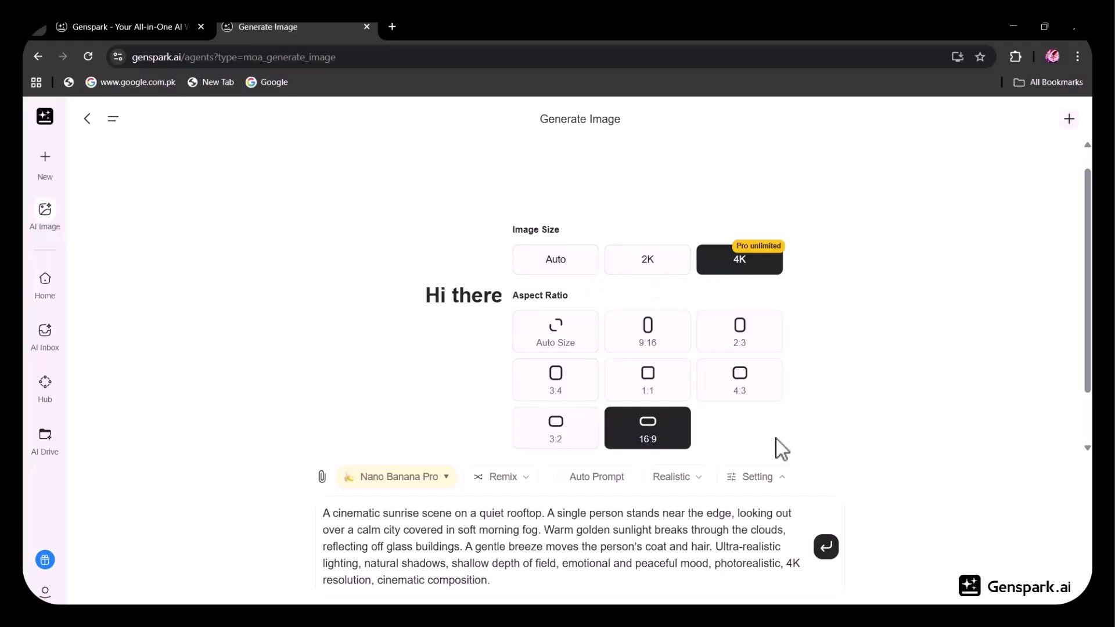
pyautogui.click(826, 549)
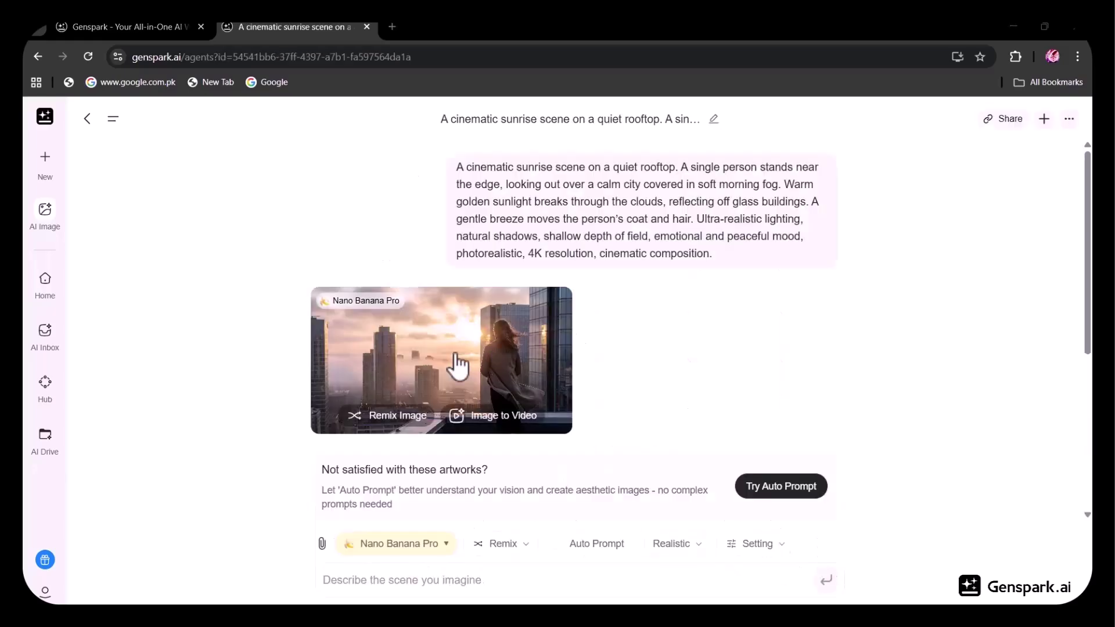
# Step: Open the rooftop sunrise image at full size, download it, and close the viewer
pyautogui.click(453, 364)
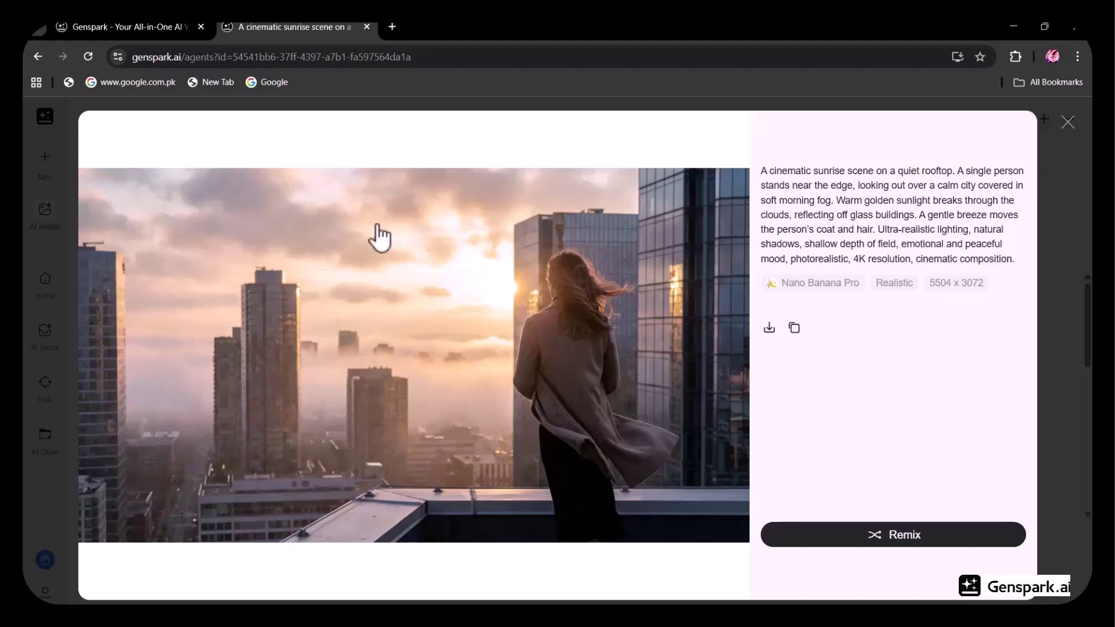
pyautogui.click(770, 329)
pyautogui.press('Escape')
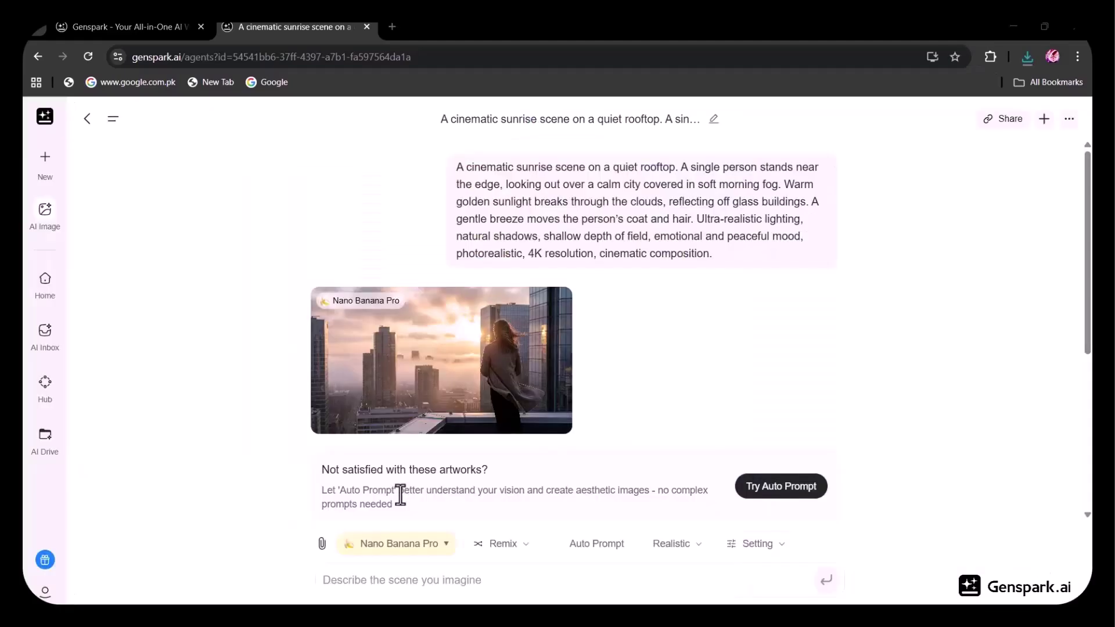
# Step: Regenerate with Auto Prompt on, view the enhanced image, browse models, then close the generator
pyautogui.click(764, 491)
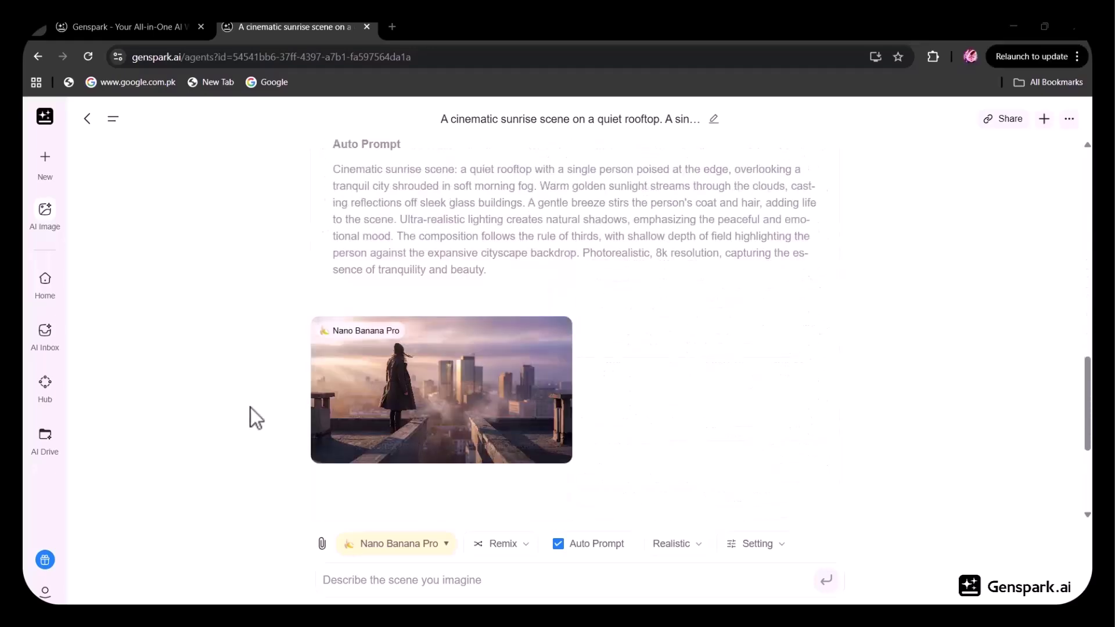
pyautogui.click(443, 410)
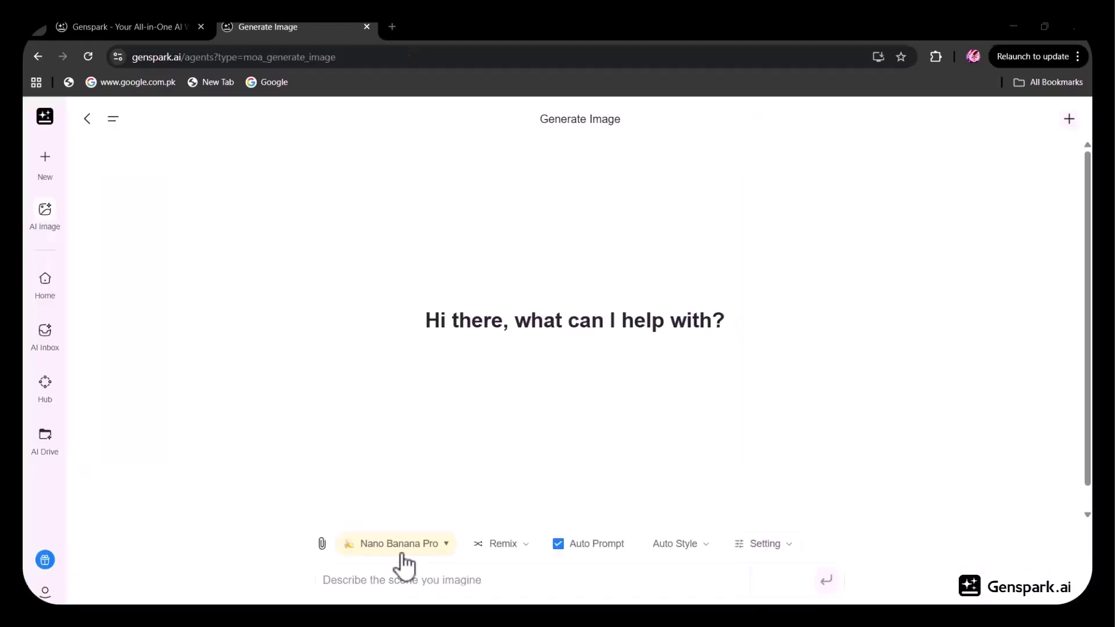
pyautogui.click(397, 549)
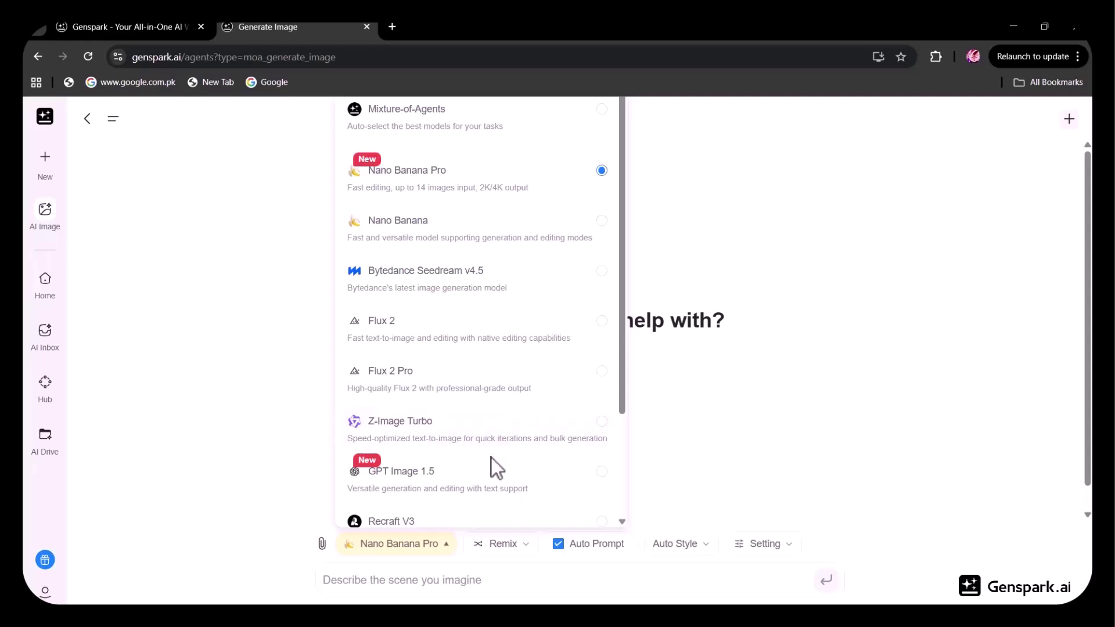
pyautogui.scroll(-3, 493, 464)
pyautogui.scroll(-1, 488, 475)
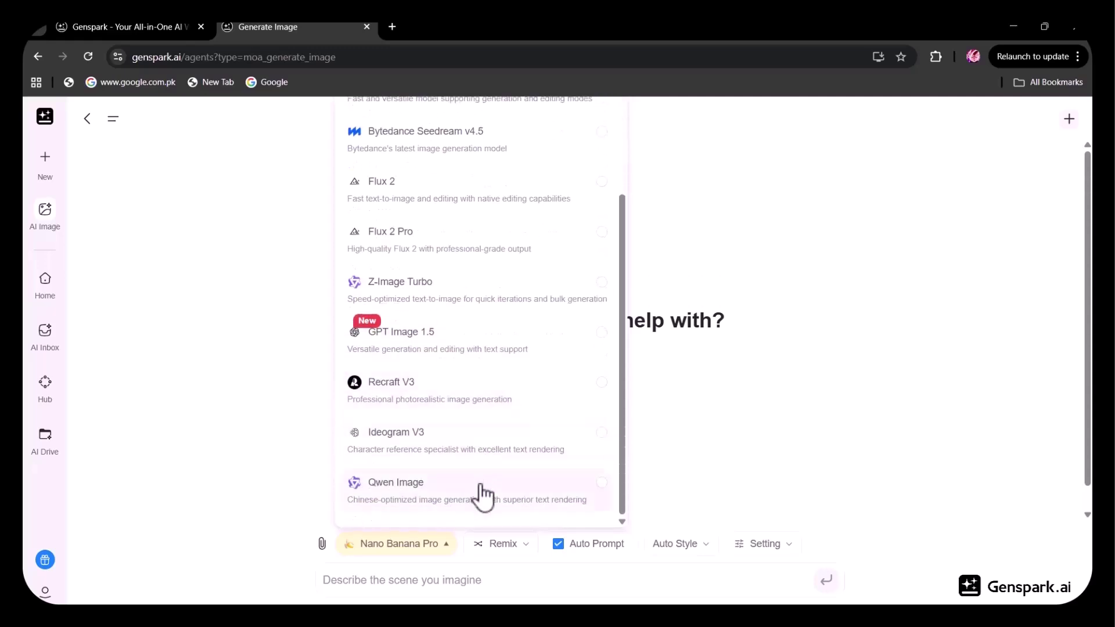
pyautogui.hotkey('ctrl', 'w')
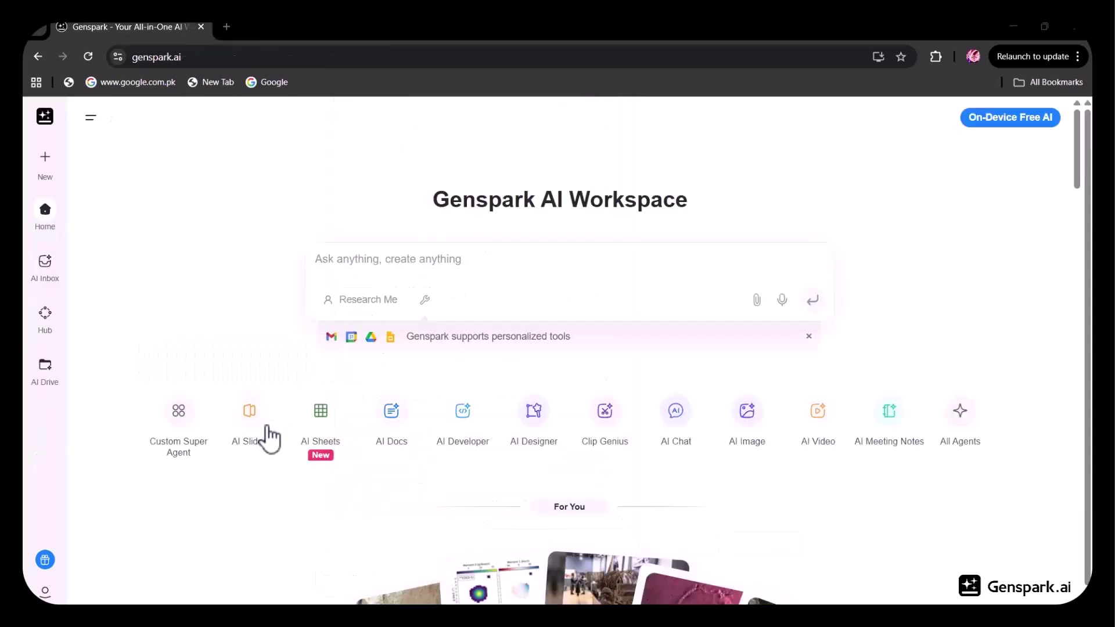
# Step: Generate 'The Importance of Digital Literacy' slides using the Modern Academic Research Presentation template
pyautogui.click(267, 429)
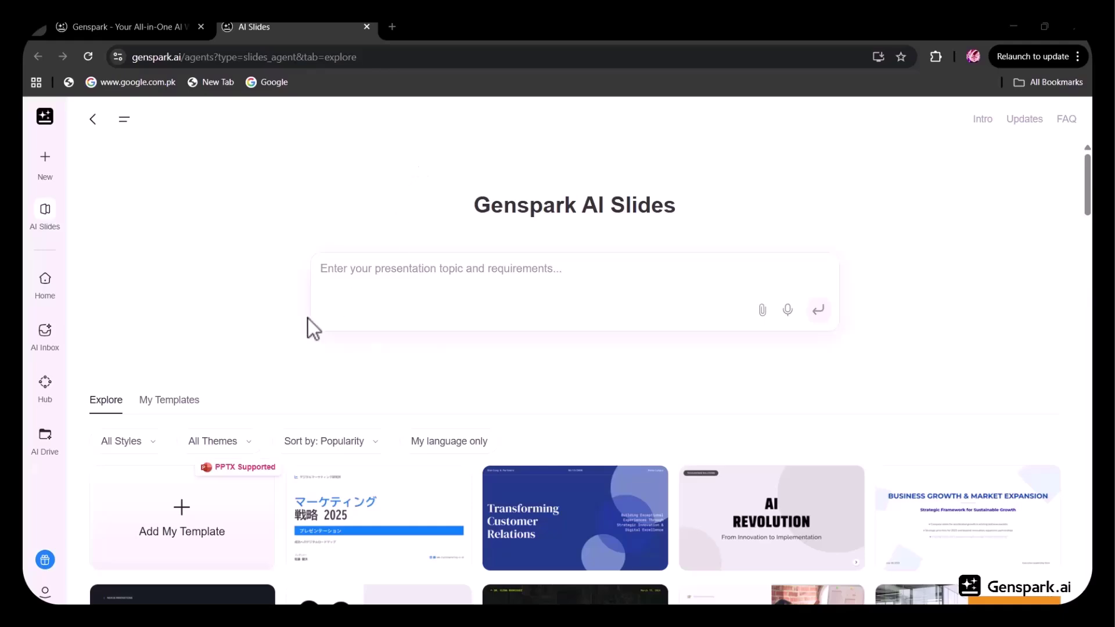
pyautogui.scroll(-20, 459, 291)
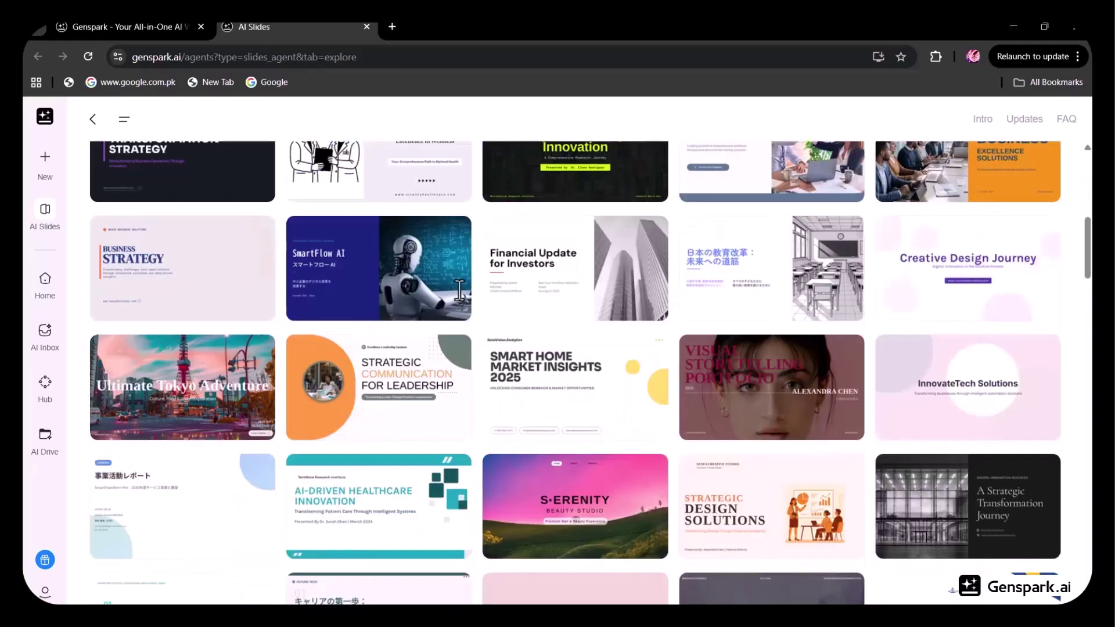
pyautogui.scroll(6, 459, 291)
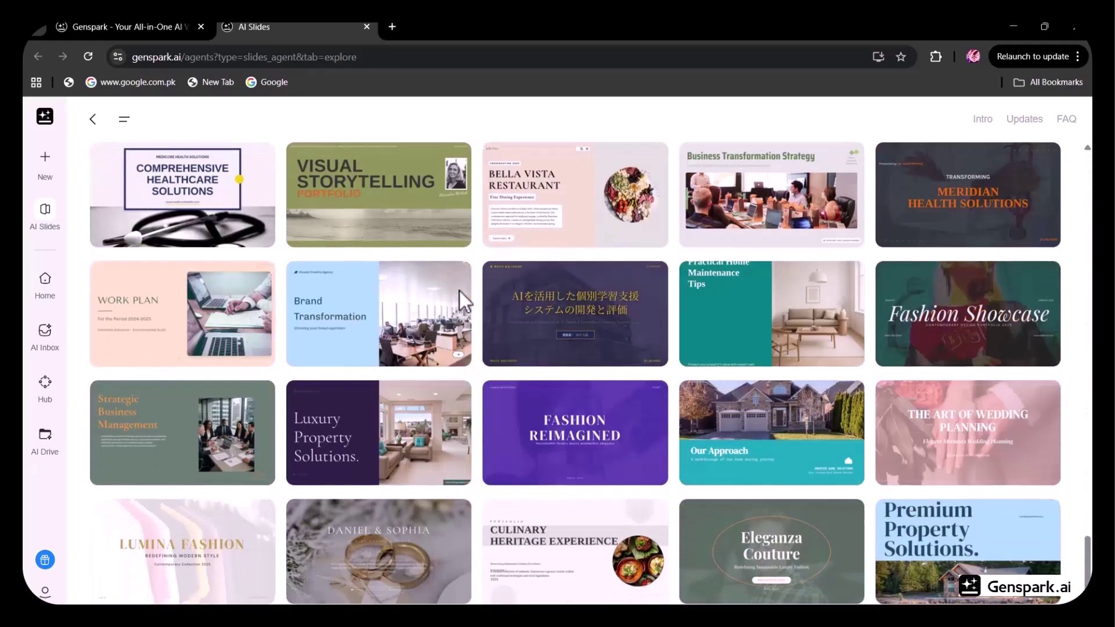
pyautogui.scroll(15, 450, 162)
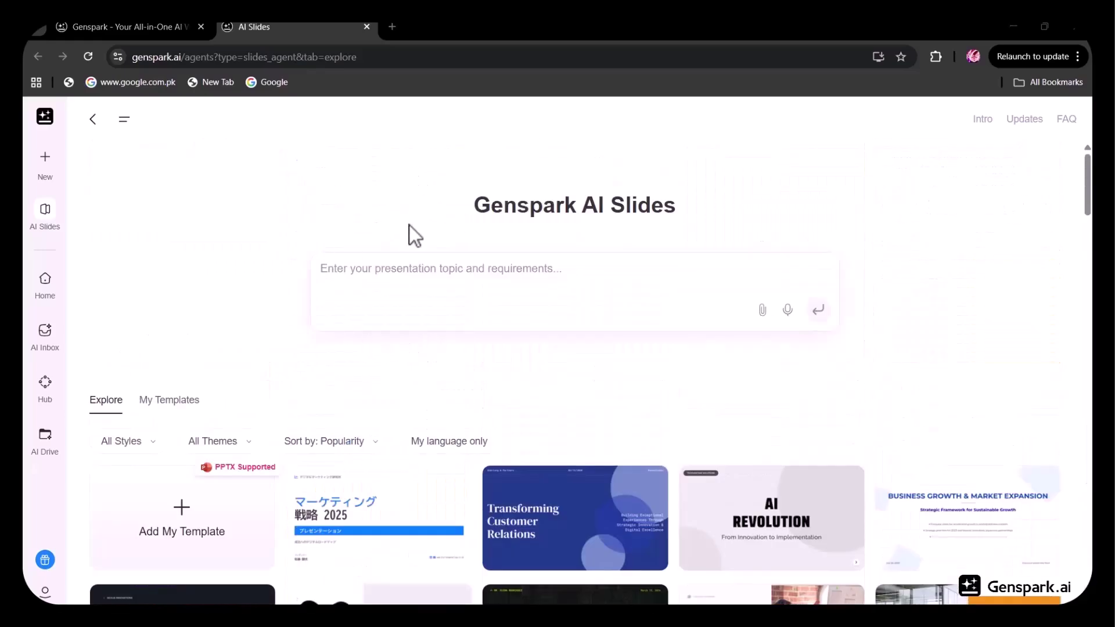
pyautogui.click(363, 268)
pyautogui.write('The Importance of Digital Literacy')
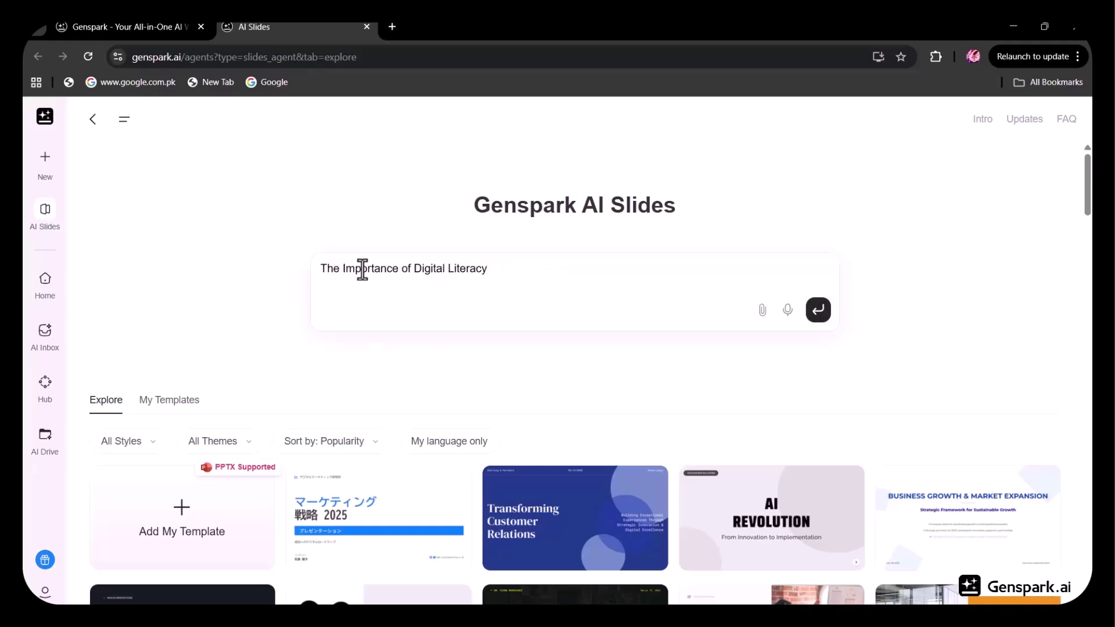
pyautogui.scroll(-5, 358, 406)
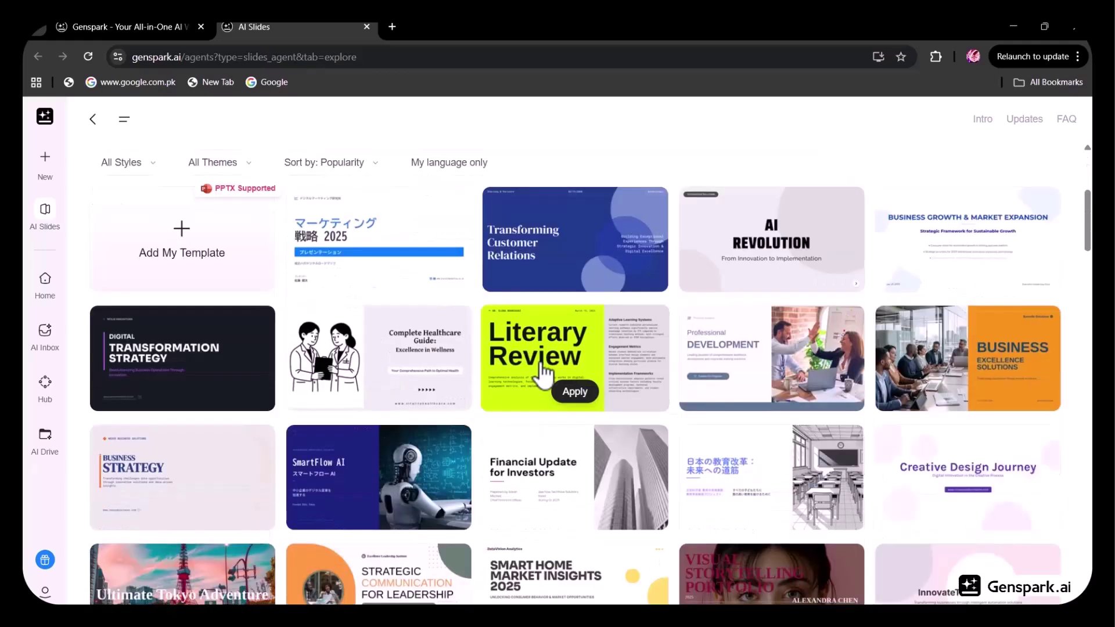
pyautogui.click(558, 349)
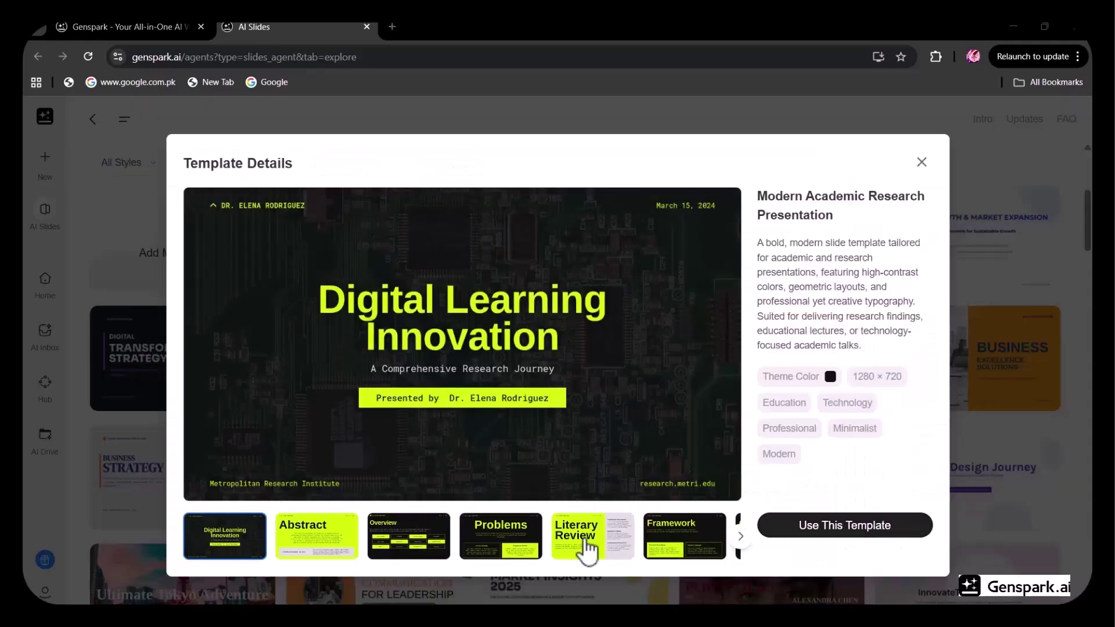
pyautogui.click(823, 536)
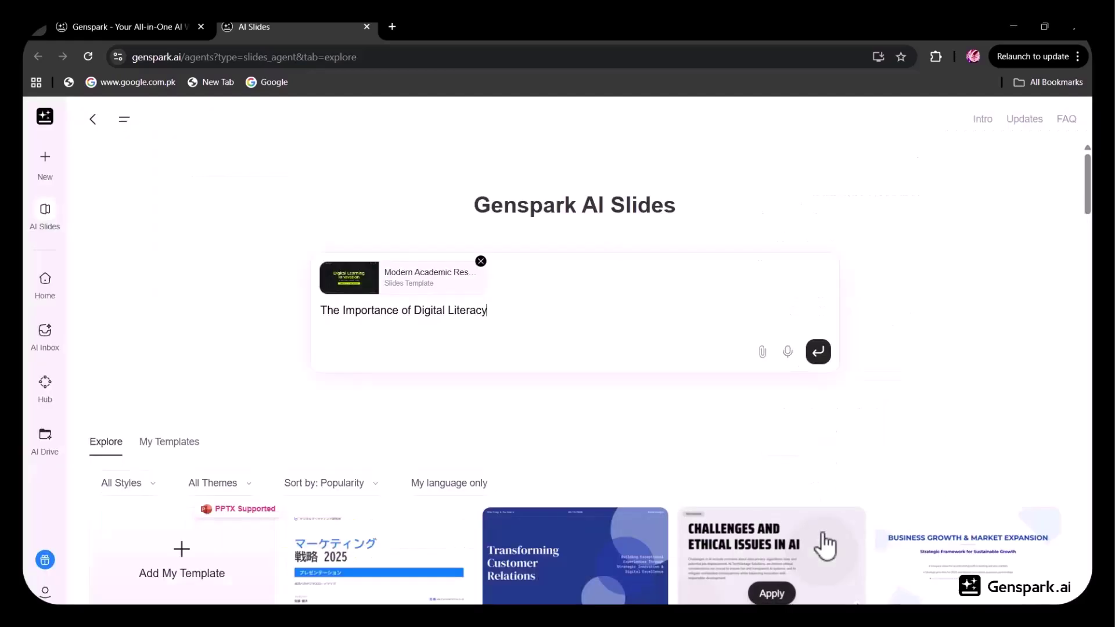
pyautogui.click(819, 352)
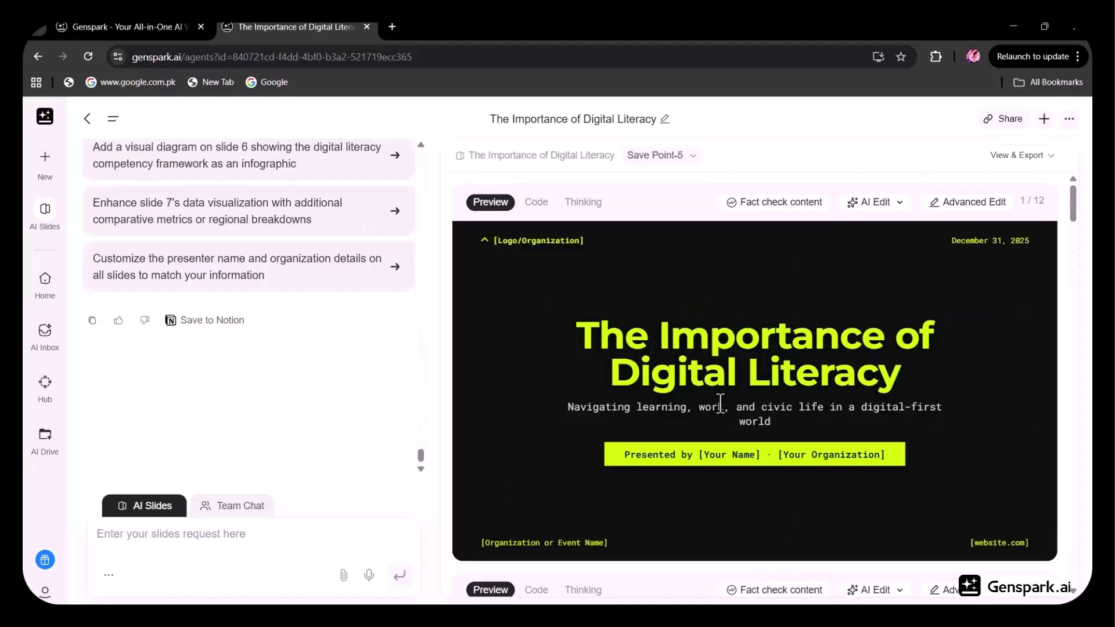
# Step: Scroll through the 12 digital literacy slides, return to the title slide, and show AI Edit options
pyautogui.scroll(-6, 721, 402)
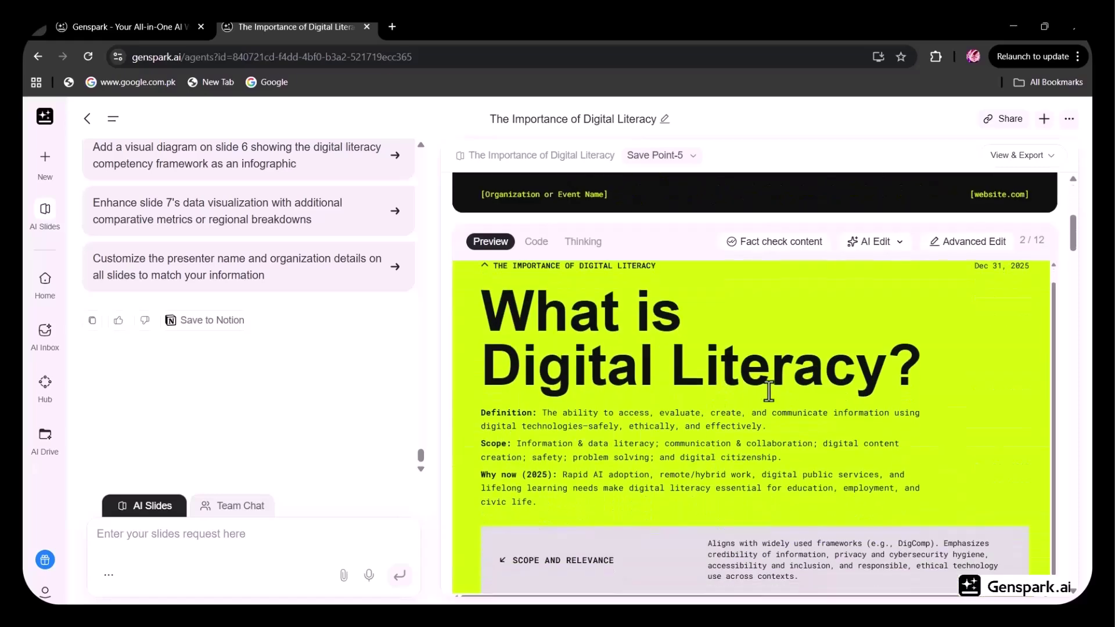
pyautogui.scroll(-15, 768, 392)
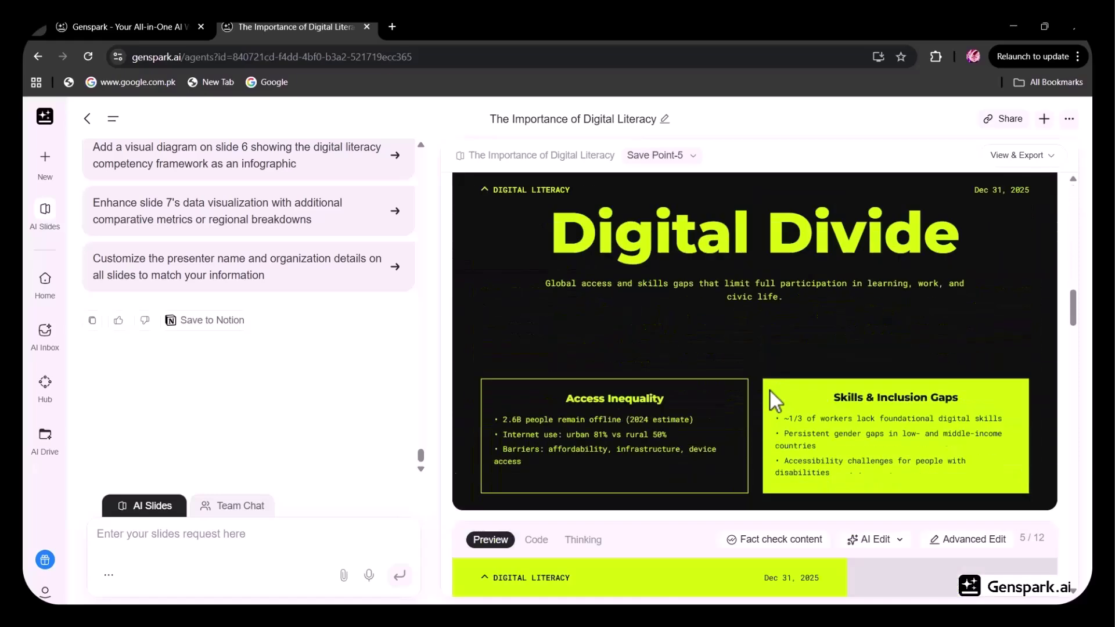
pyautogui.scroll(-12, 770, 391)
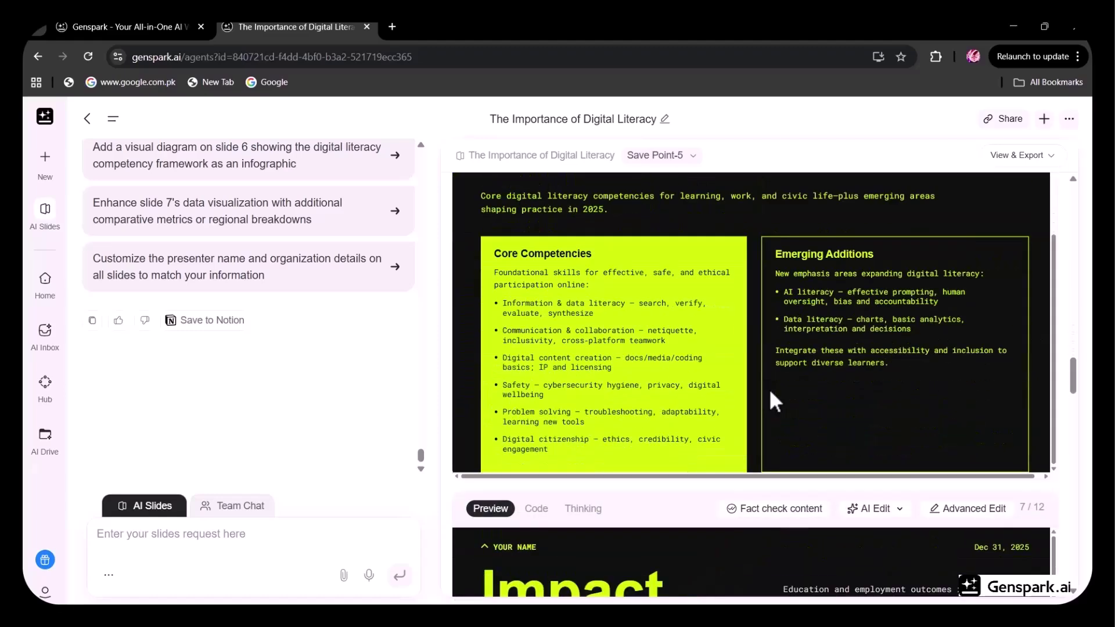
pyautogui.scroll(-15, 718, 402)
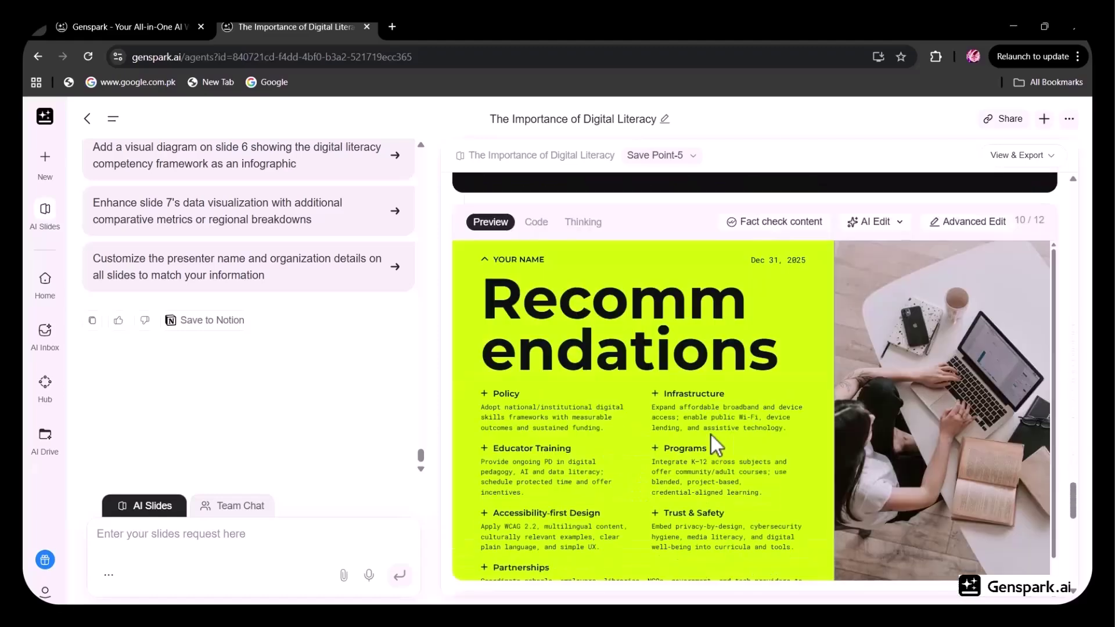
pyautogui.scroll(-10, 711, 435)
pyautogui.press('Home')
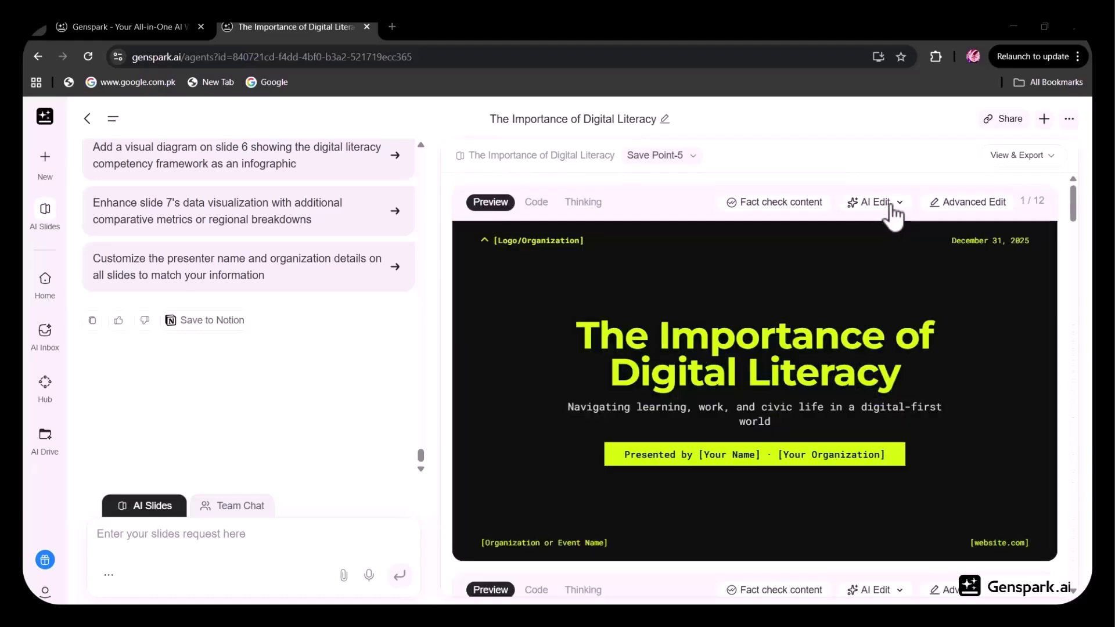
pyautogui.click(892, 210)
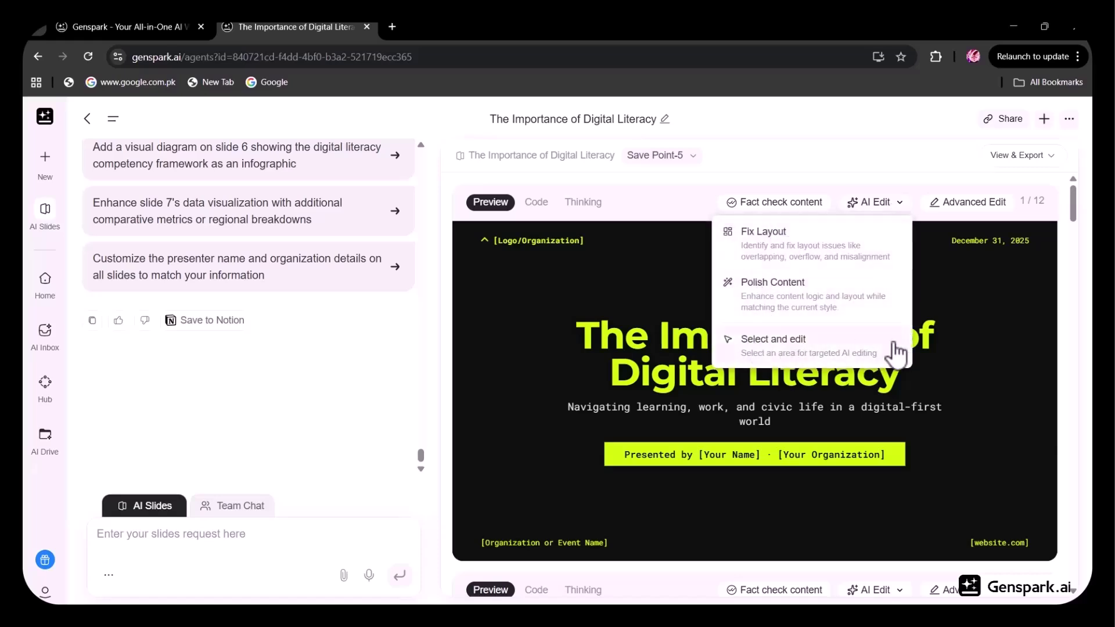
pyautogui.click(957, 204)
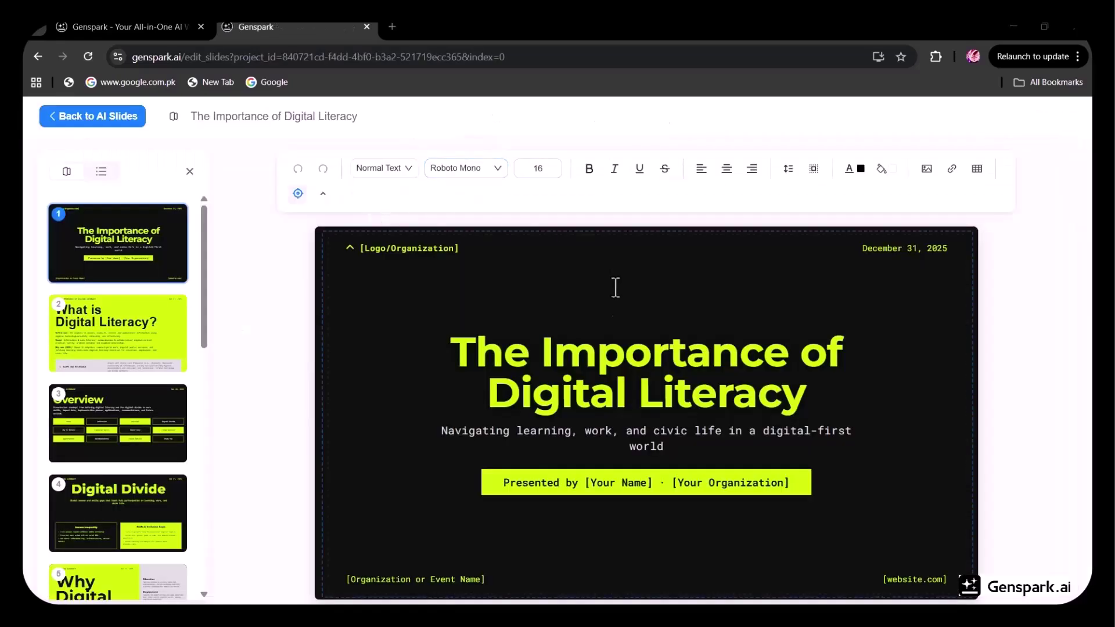
pyautogui.click(411, 171)
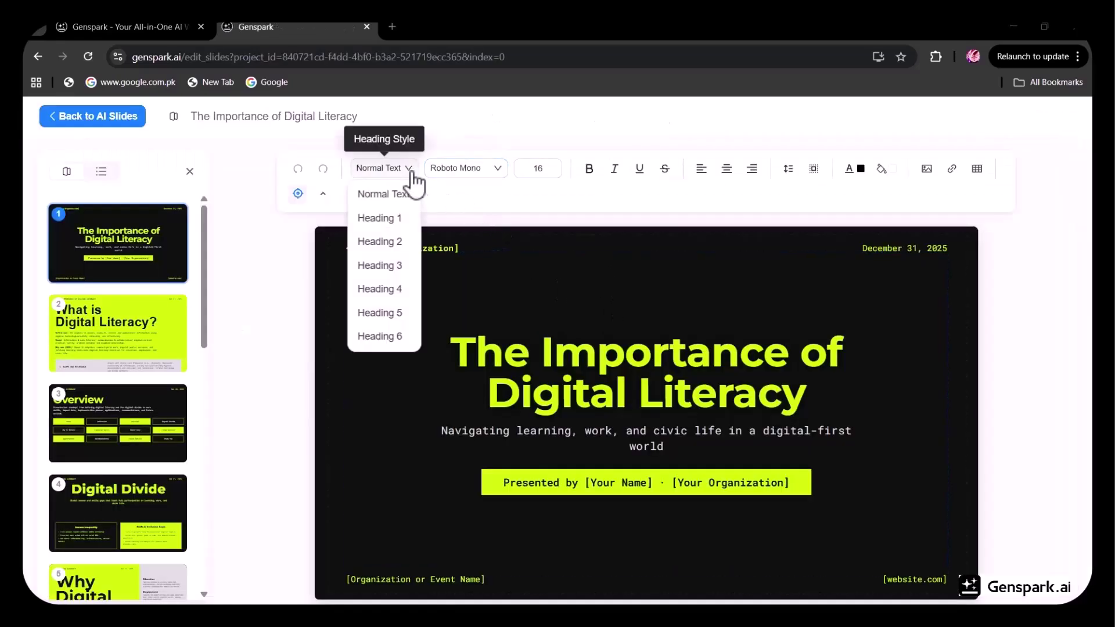
pyautogui.click(414, 173)
pyautogui.click(477, 173)
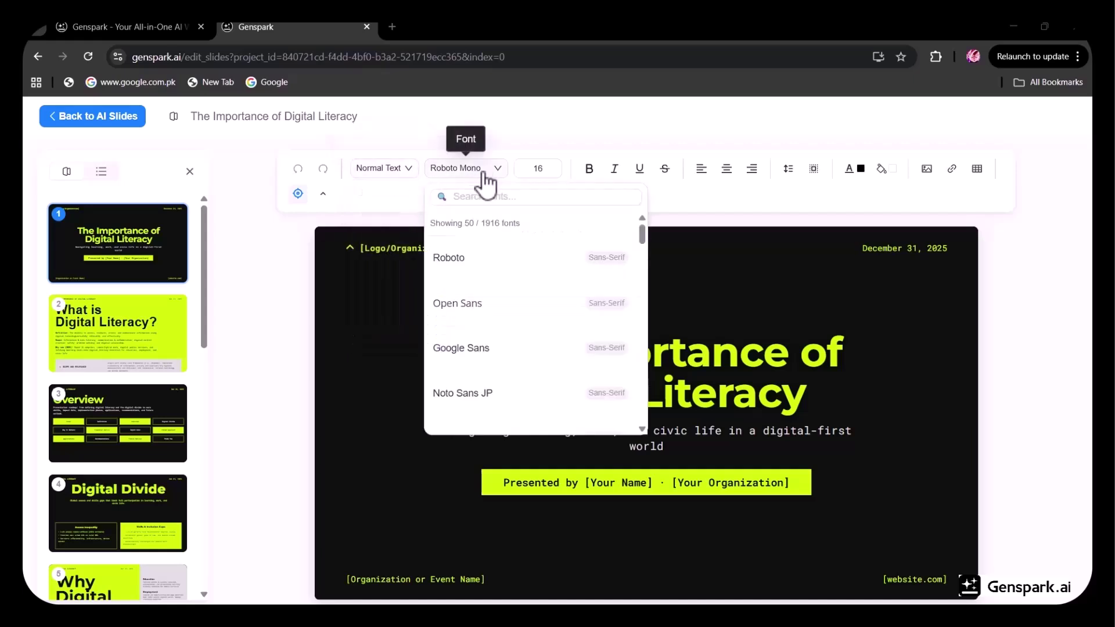
pyautogui.click(559, 175)
pyautogui.click(623, 189)
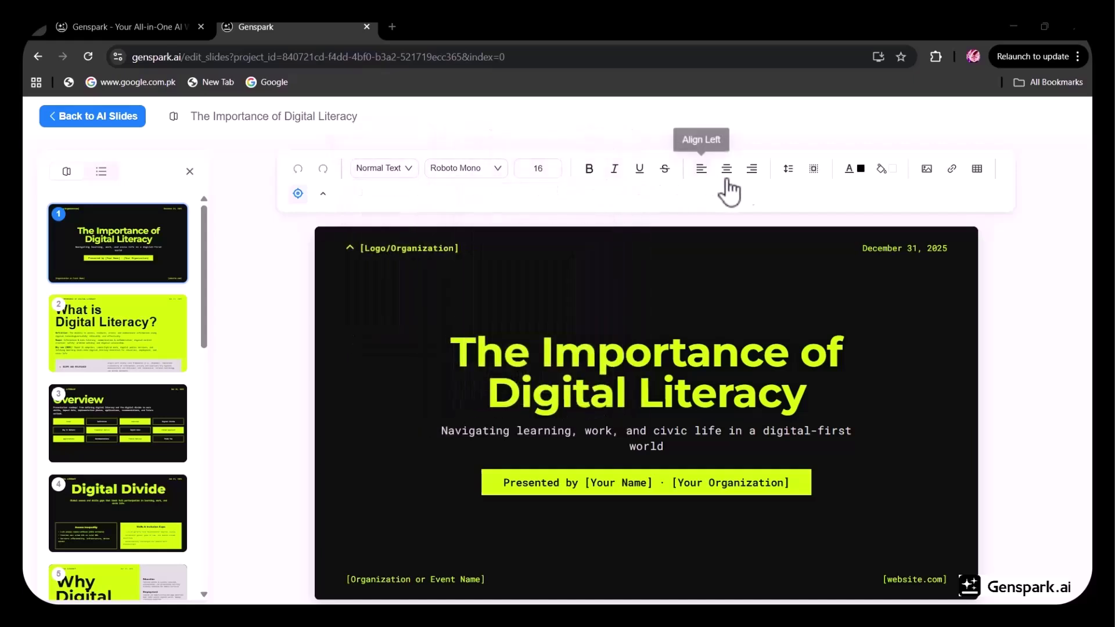
pyautogui.click(51, 118)
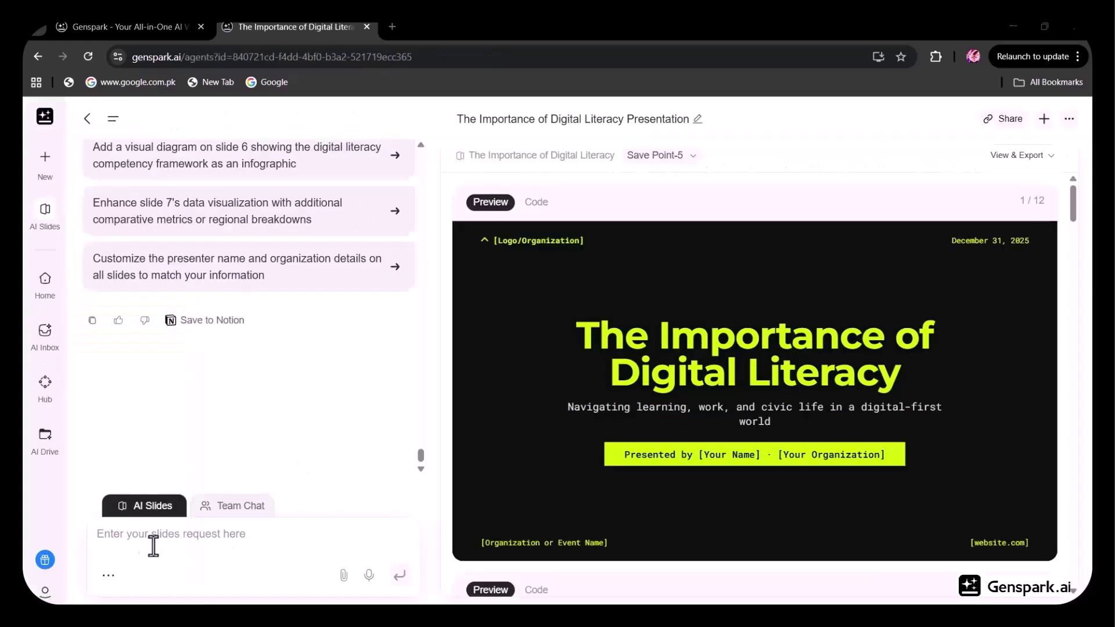
# Step: Glance at Team Chat, then ask the slides assistant to 'add 3 more slides'
pyautogui.click(236, 506)
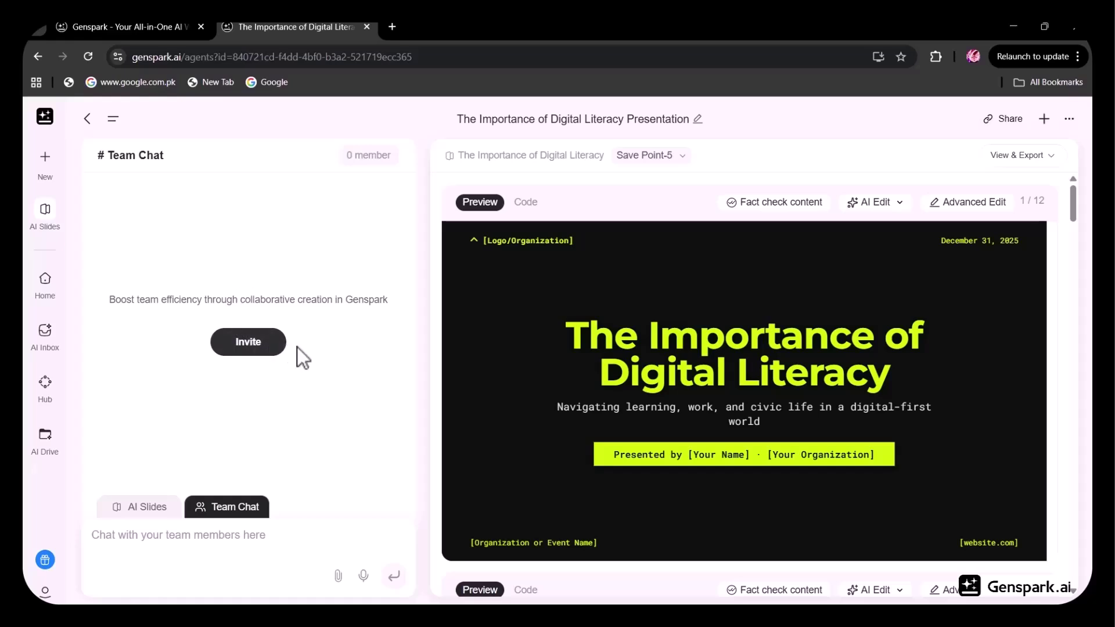
pyautogui.click(144, 507)
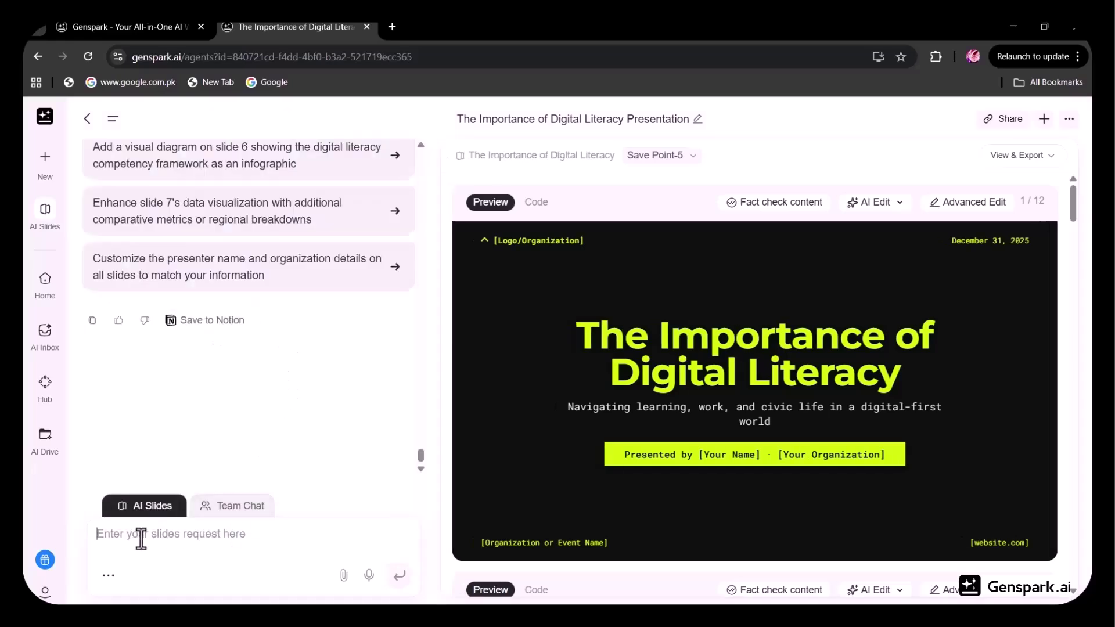
pyautogui.click(126, 535)
pyautogui.write('add 3 more slides')
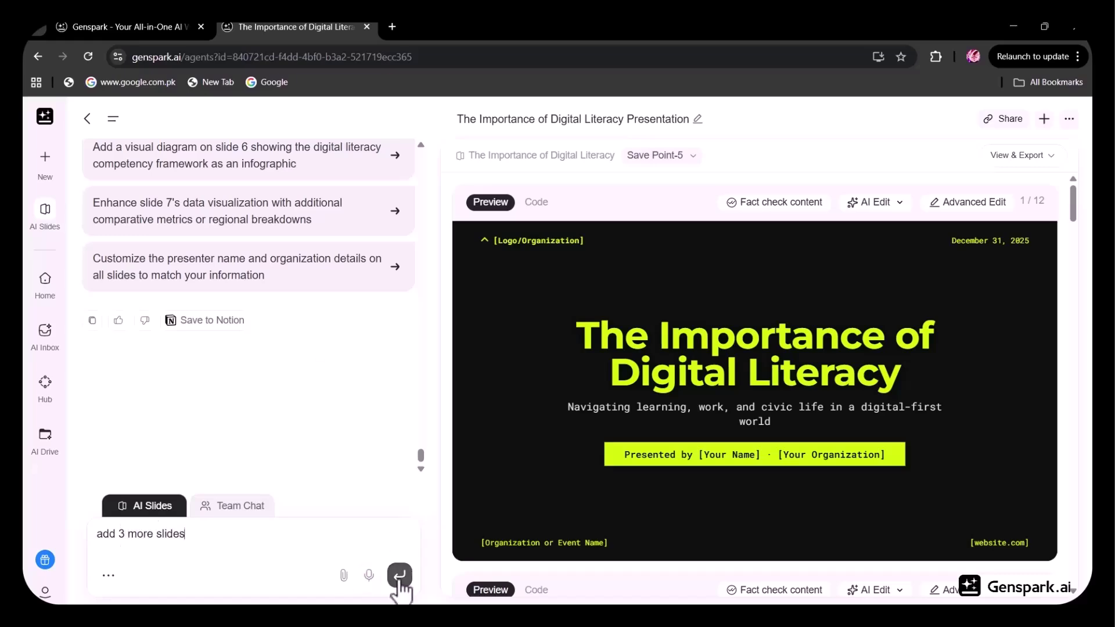
pyautogui.click(399, 575)
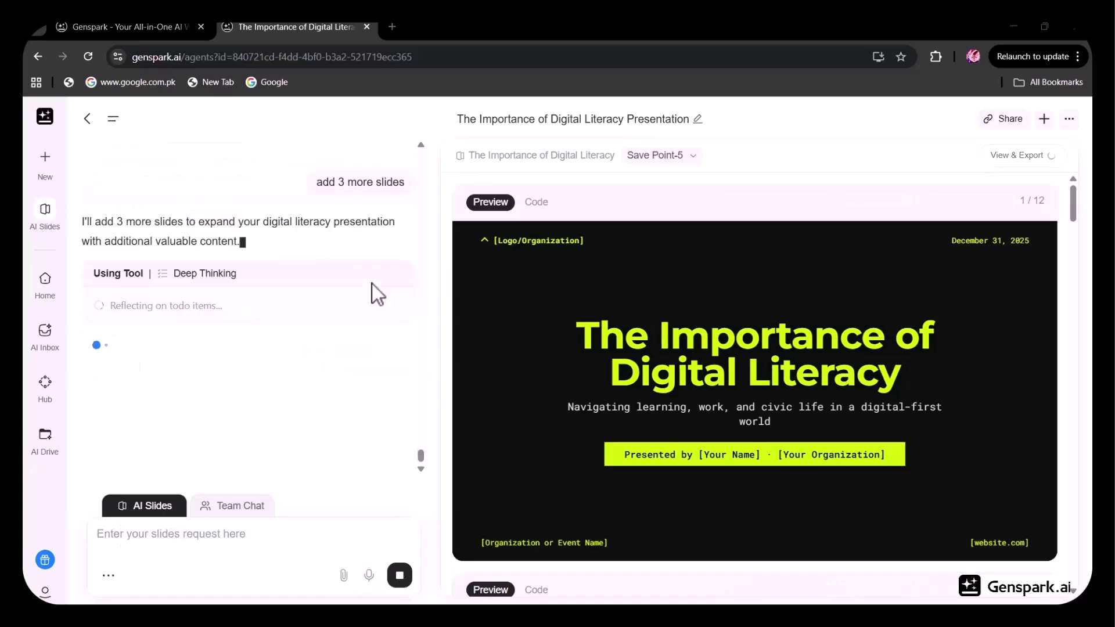
# Step: Scroll through the expanded deck and close the presentation tab
pyautogui.scroll(5, 728, 360)
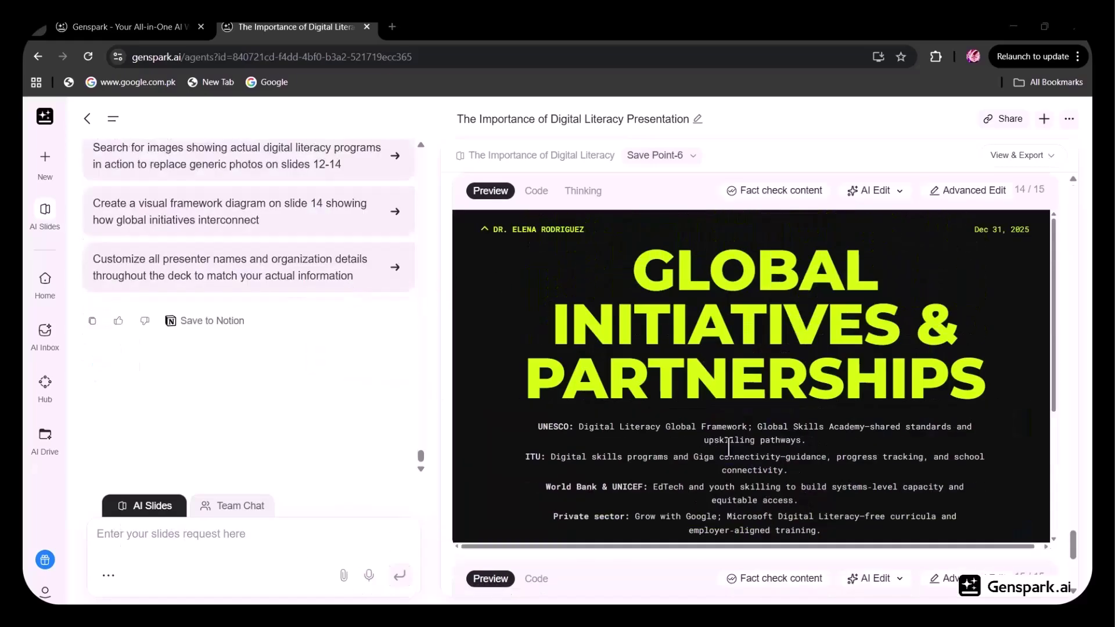
pyautogui.scroll(-20, 728, 360)
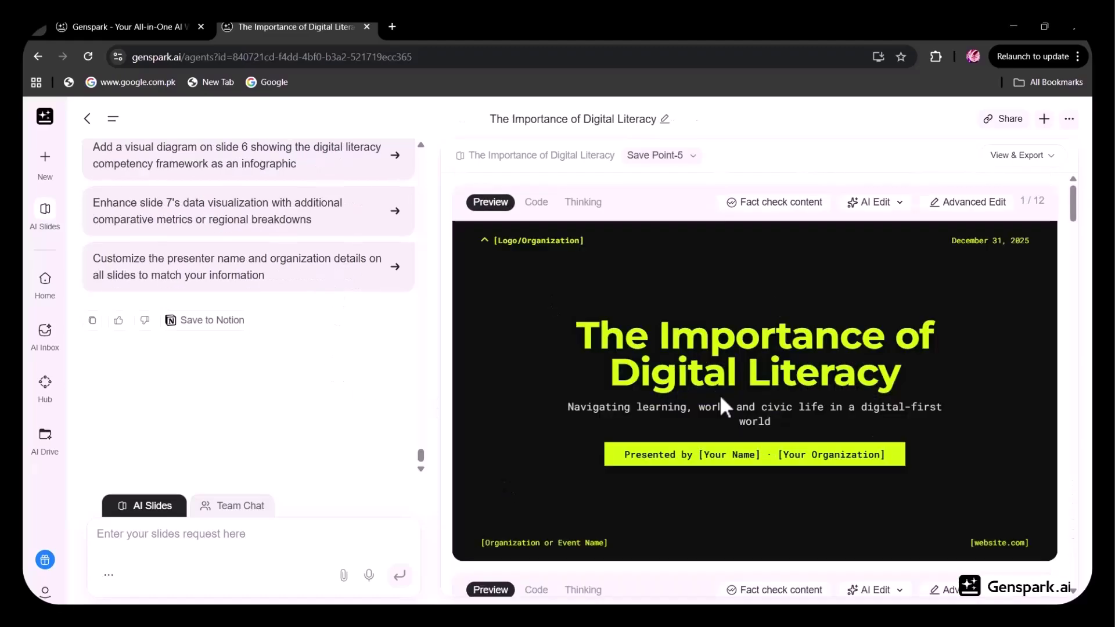
pyautogui.scroll(-10, 720, 395)
pyautogui.scroll(-10, 769, 392)
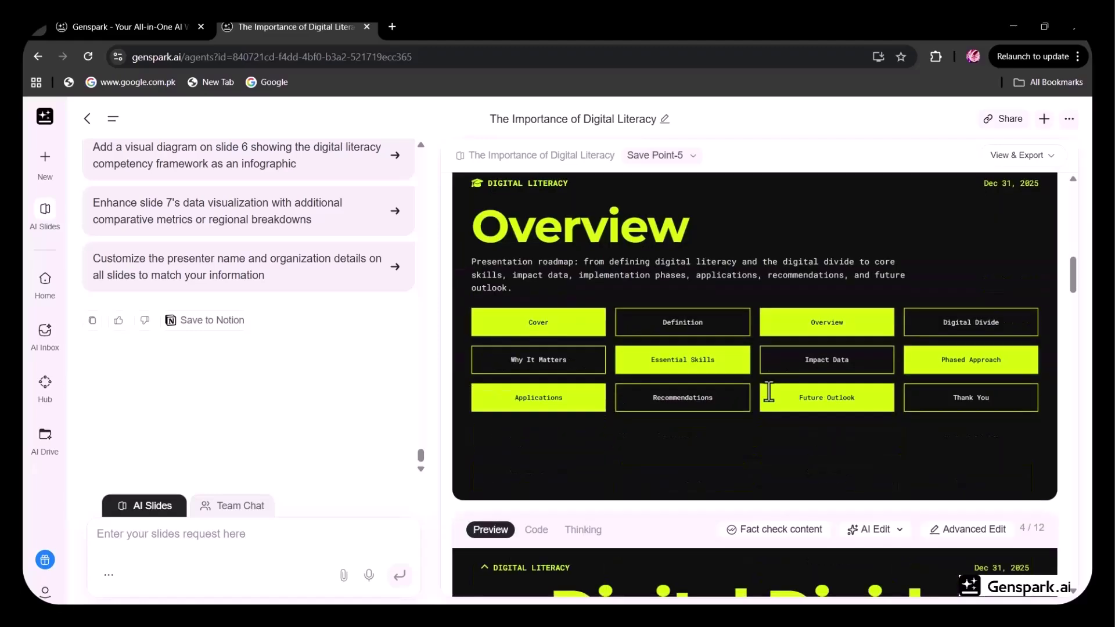
pyautogui.scroll(-10, 718, 402)
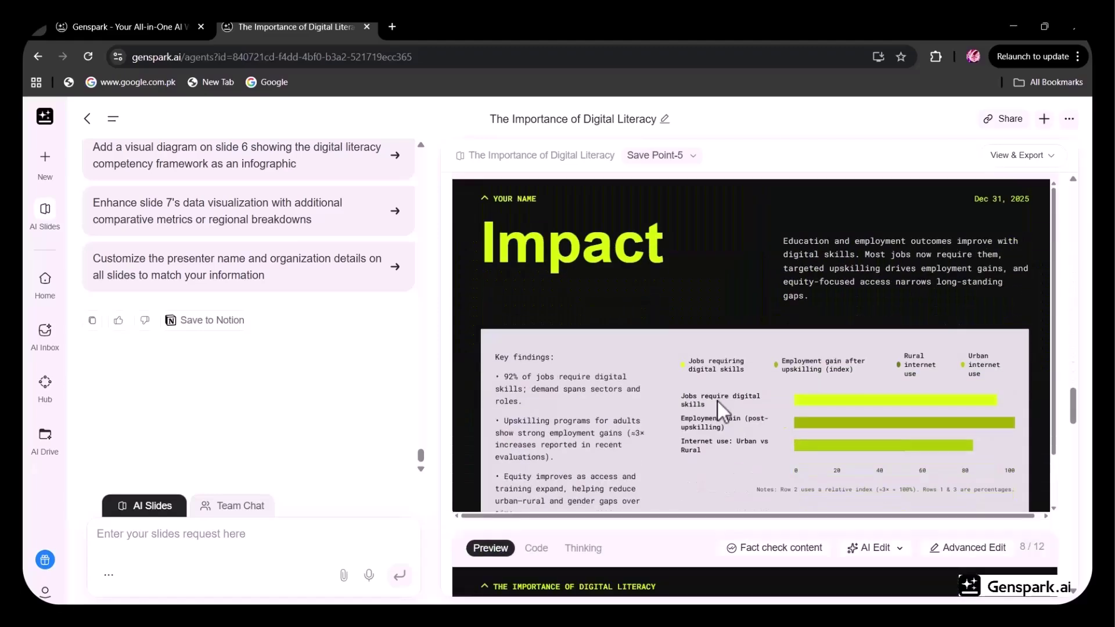
pyautogui.scroll(-5, 706, 436)
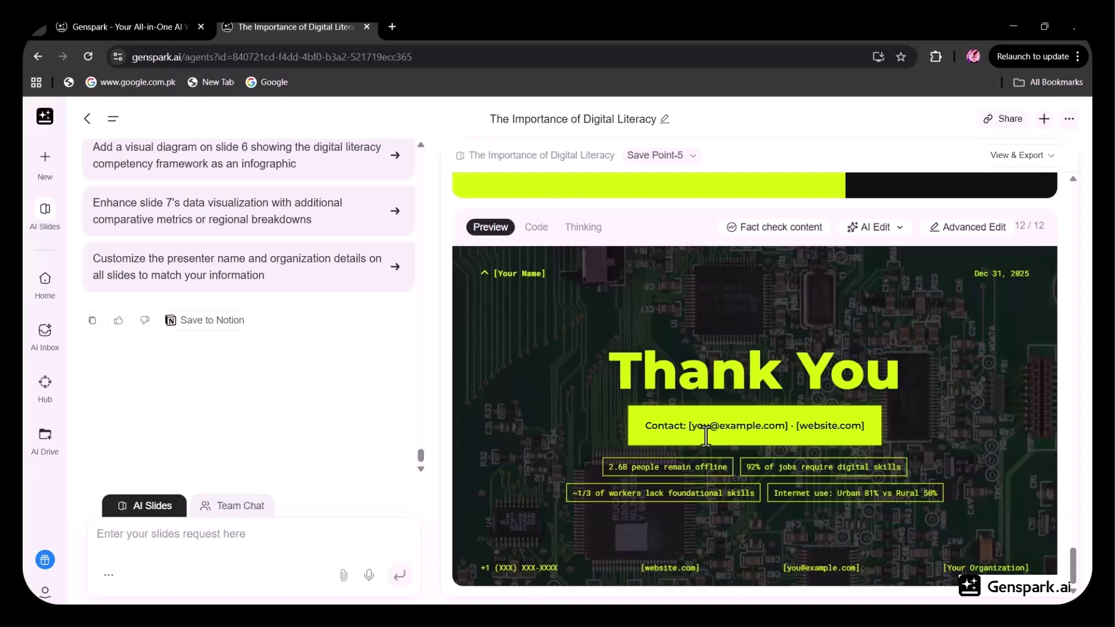
pyautogui.hotkey('ctrl', 'w')
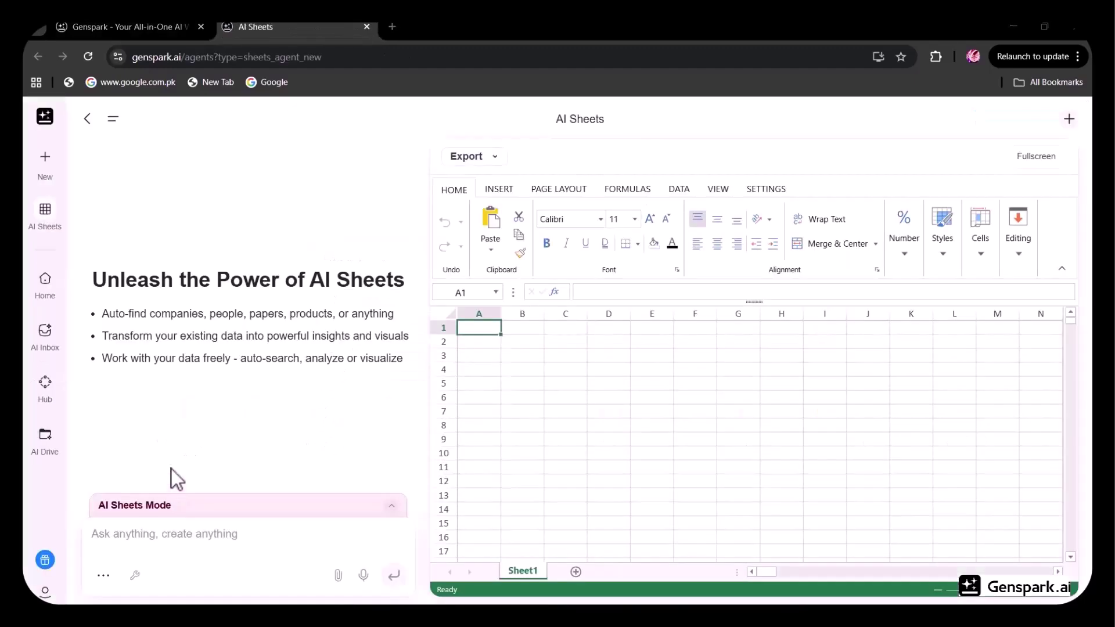
# Step: Send the monthly sales report prompt to AI Sheets, review the Monthly Profit chart, then close the tab
pyautogui.click(176, 538)
pyautogui.write('Create a monthly sales report with revenue, expenses, profit, and charts')
pyautogui.press('Return')
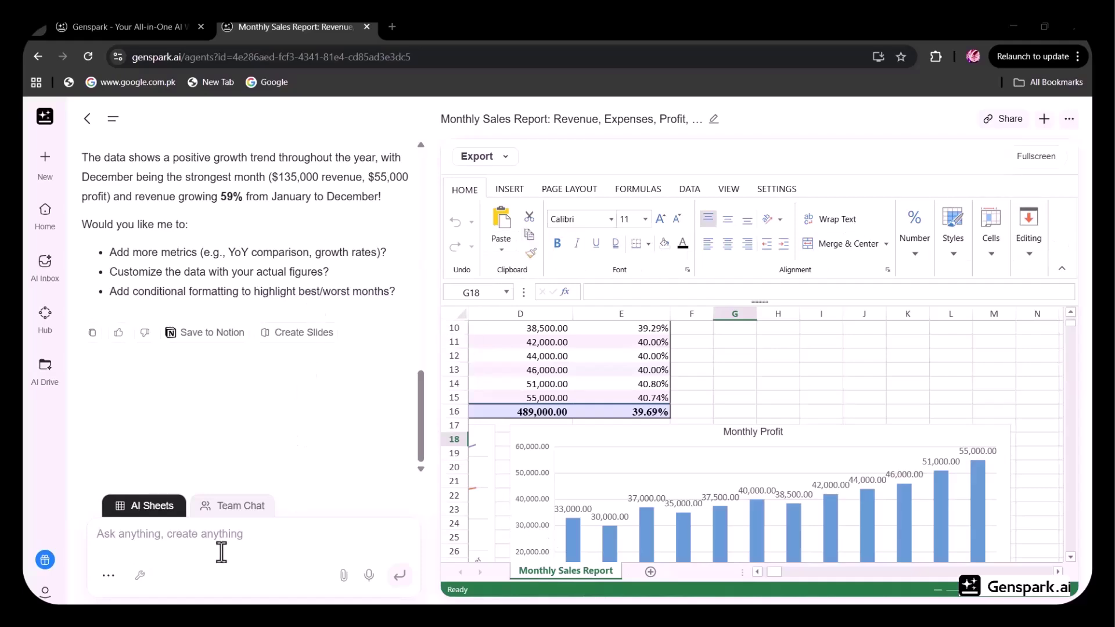
pyautogui.click(134, 547)
pyautogui.scroll(15, 214, 377)
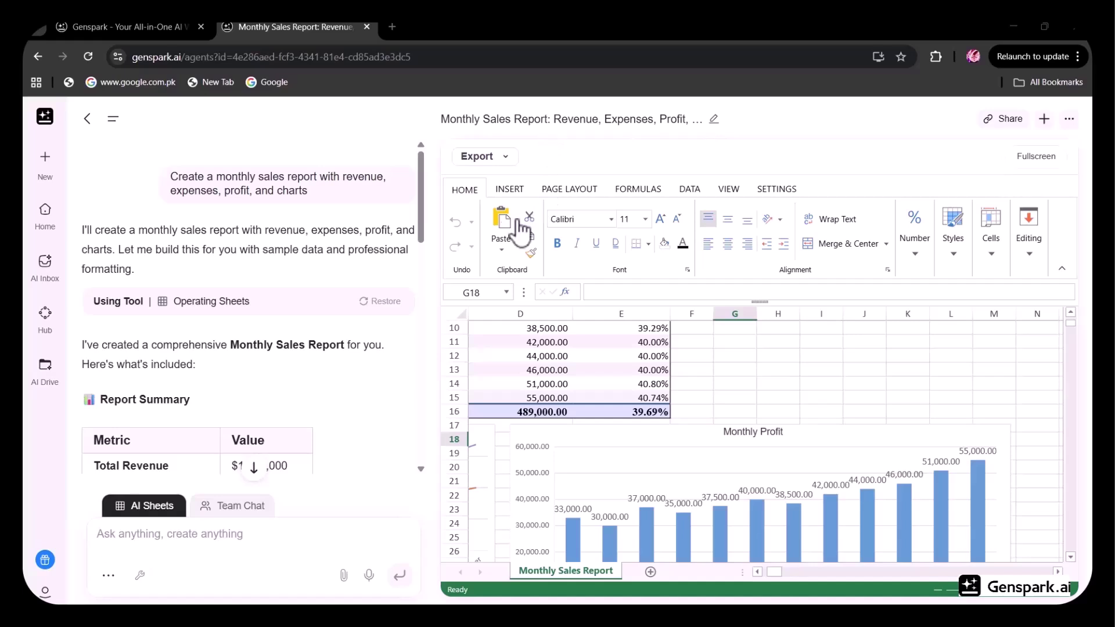
pyautogui.hotkey('ctrl', 'w')
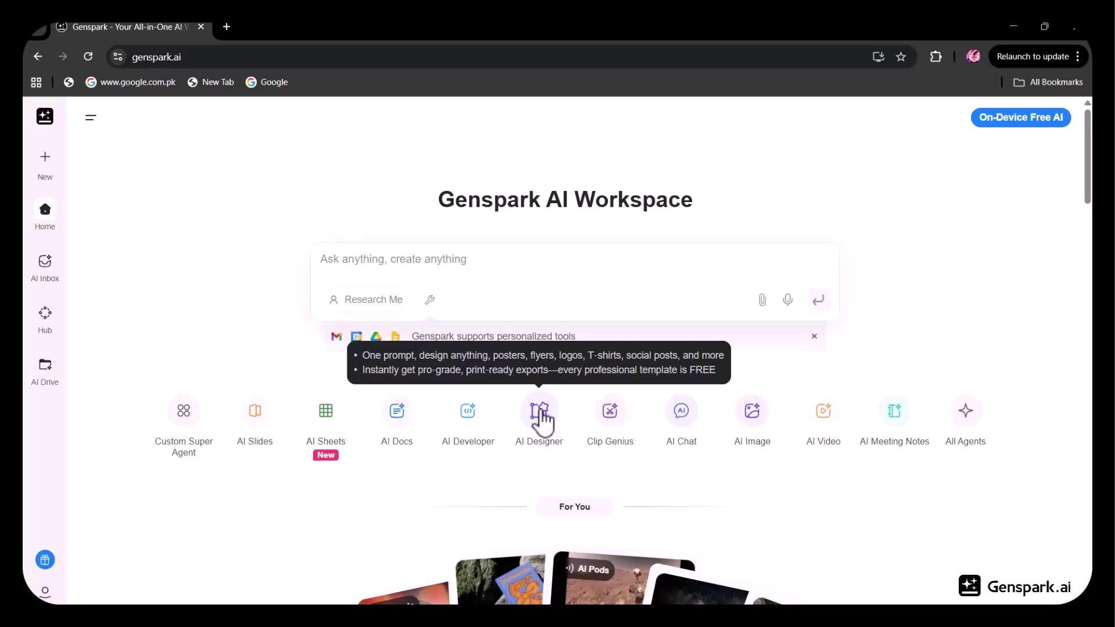
# Step: Go to the AI Designer's Menu templates and scroll down to the Chef's Special menu
pyautogui.click(540, 413)
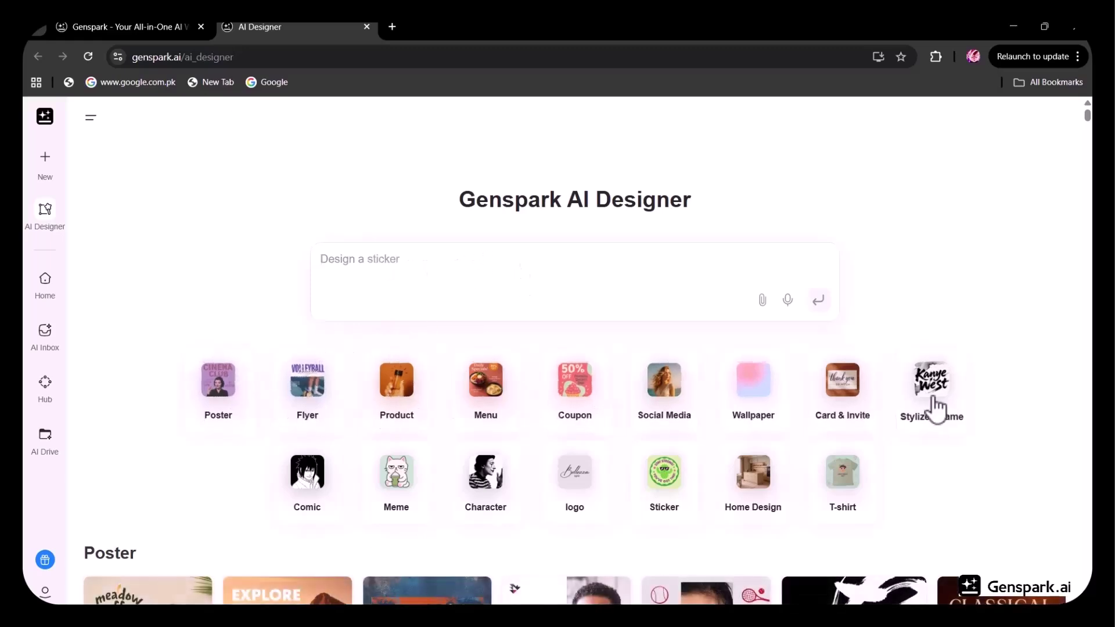
pyautogui.click(495, 401)
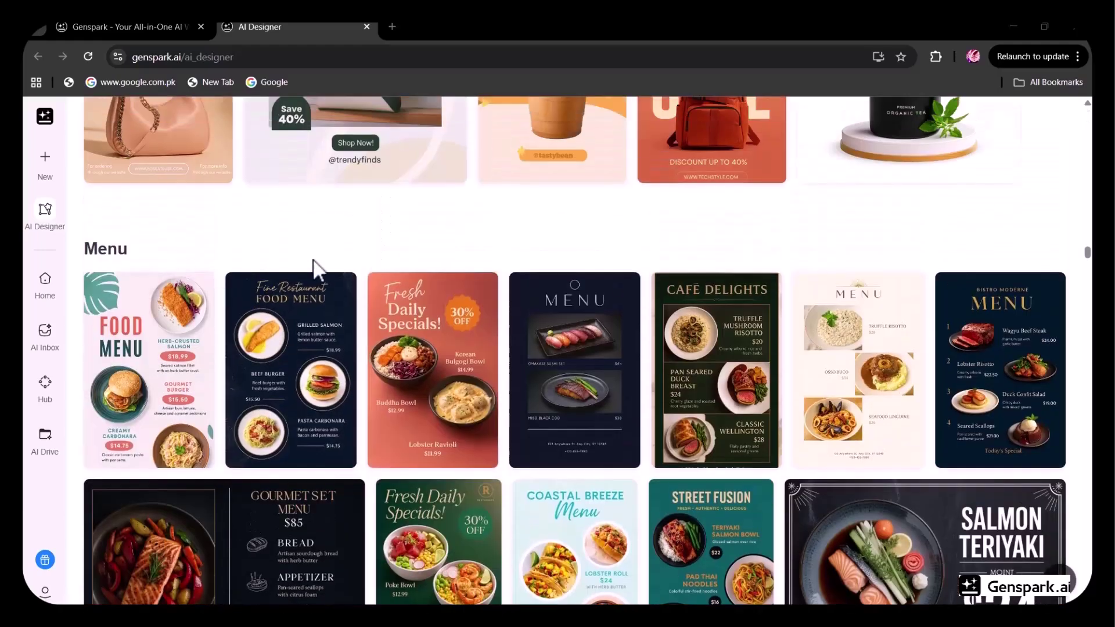
pyautogui.scroll(-4, 314, 266)
pyautogui.scroll(-15, 574, 397)
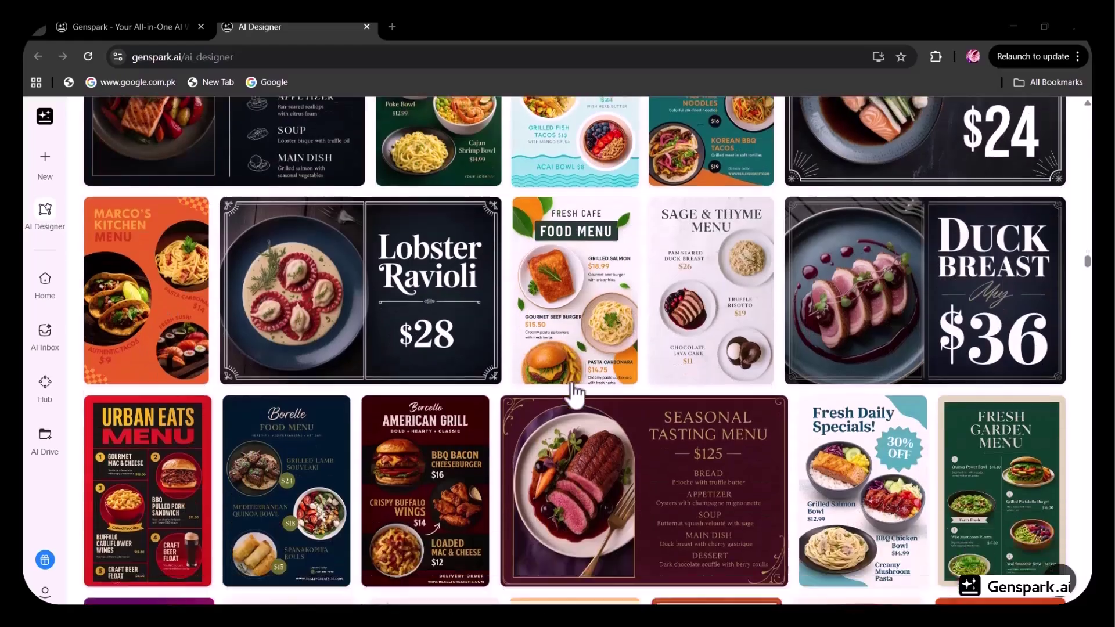
pyautogui.scroll(-1, 609, 377)
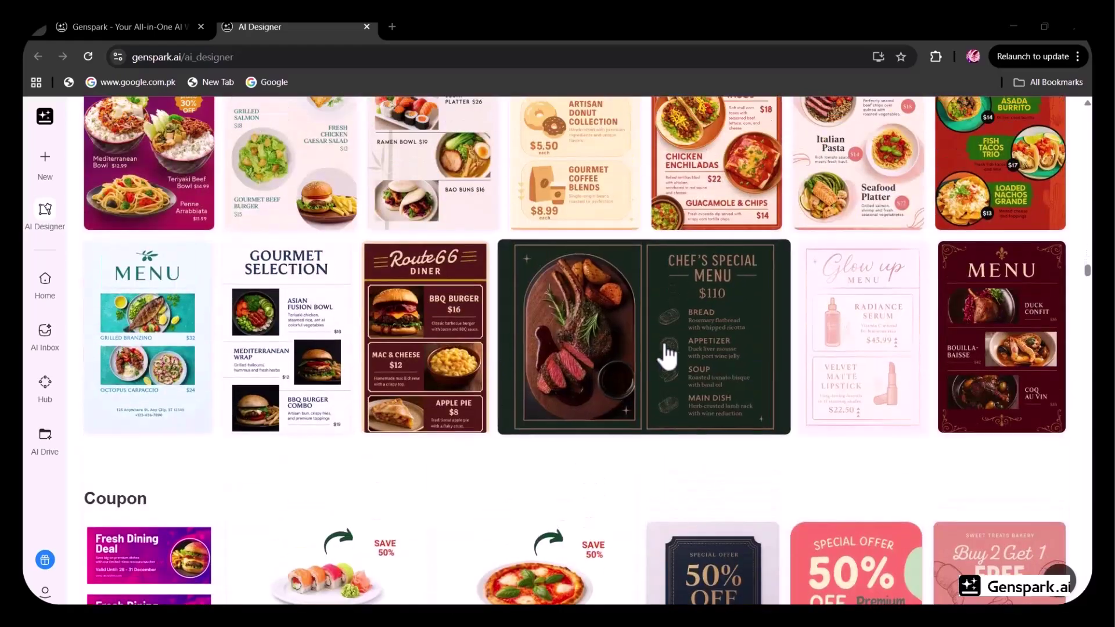
# Step: Open the Chef's Special template and submit the pasted lamb and steak menu request
pyautogui.click(528, 374)
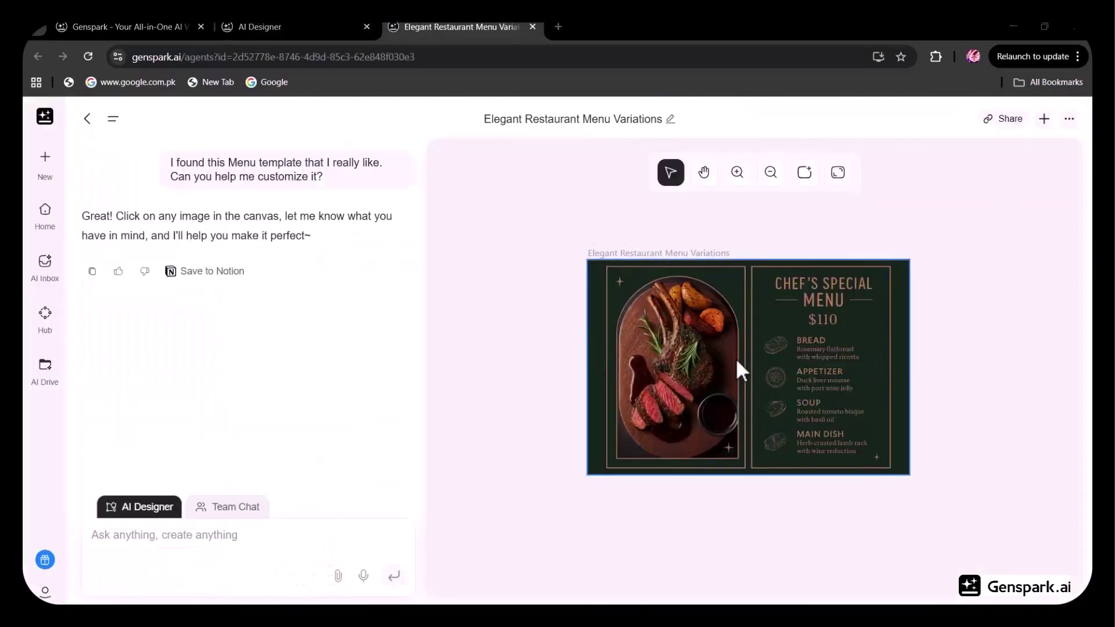
pyautogui.click(86, 544)
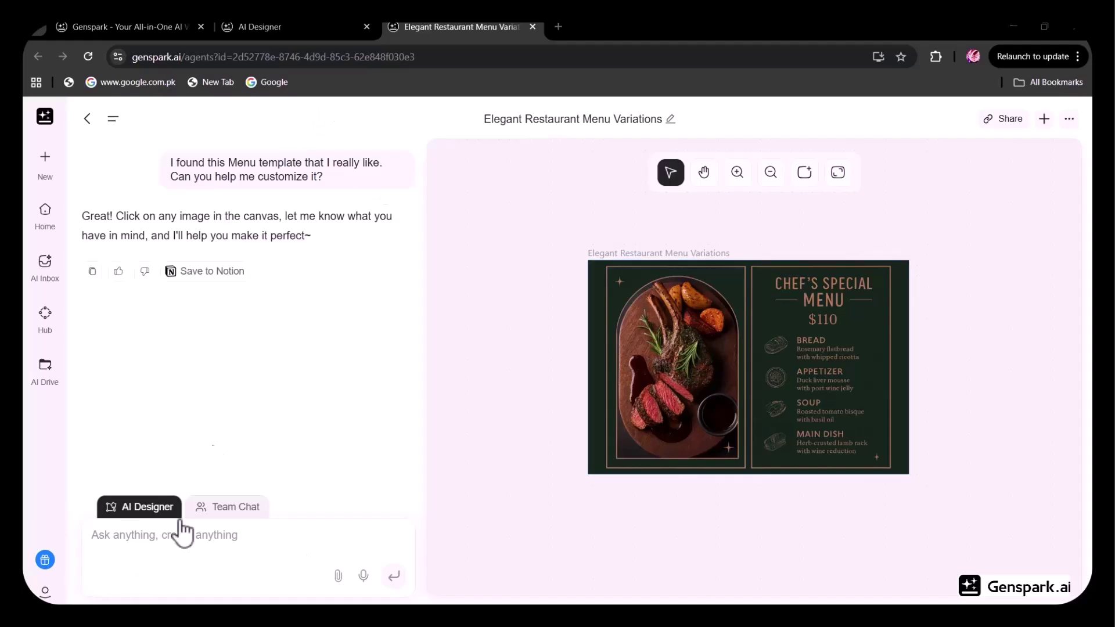
pyautogui.write('add menu items to include lamb and steak dishes: Grilled Lamb Chops, Lamb Shank, Lamb Rack, Ribeye Steak, T-Bone Steak, and Tenderloin Steak.')
pyautogui.click(393, 575)
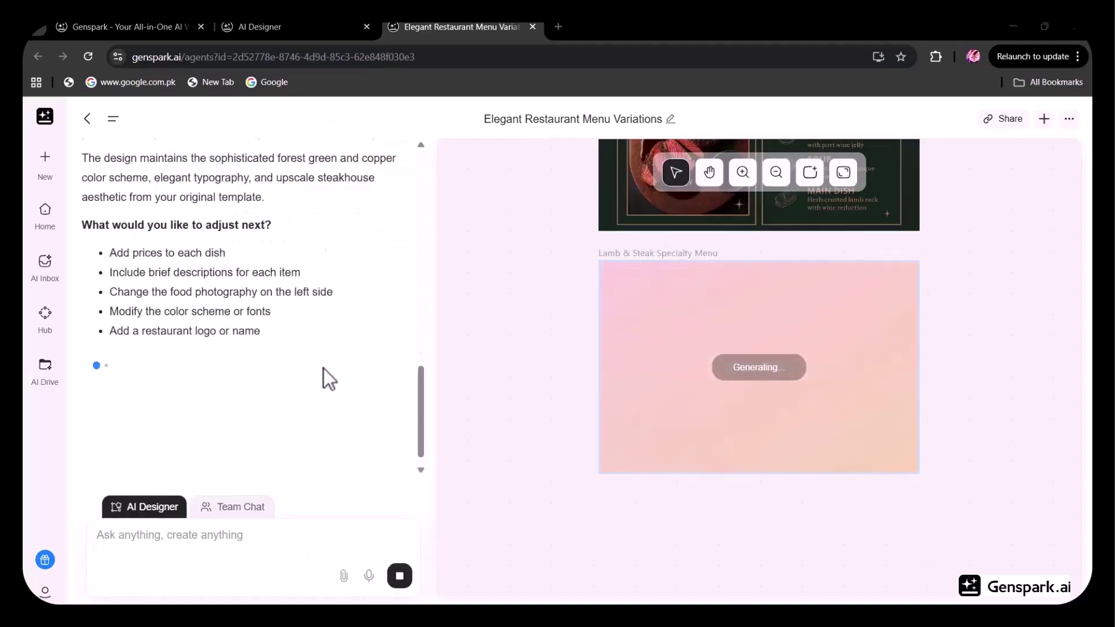
# Step: Inspect the generated Lamb & Steak menu, select it, then close the project tab
pyautogui.click(744, 173)
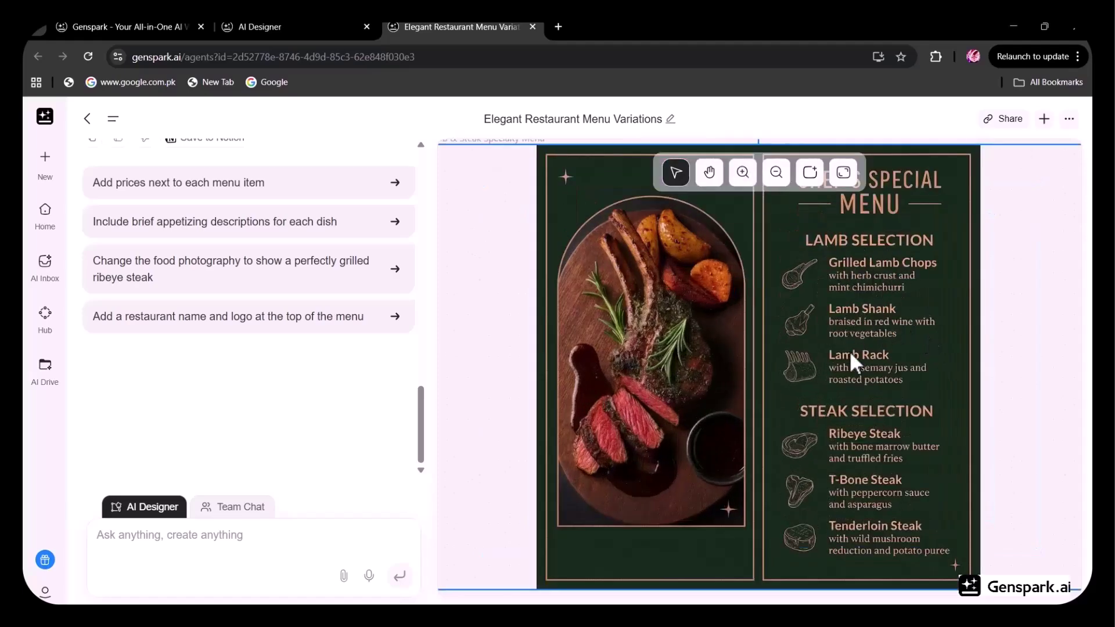
pyautogui.scroll(8, 809, 368)
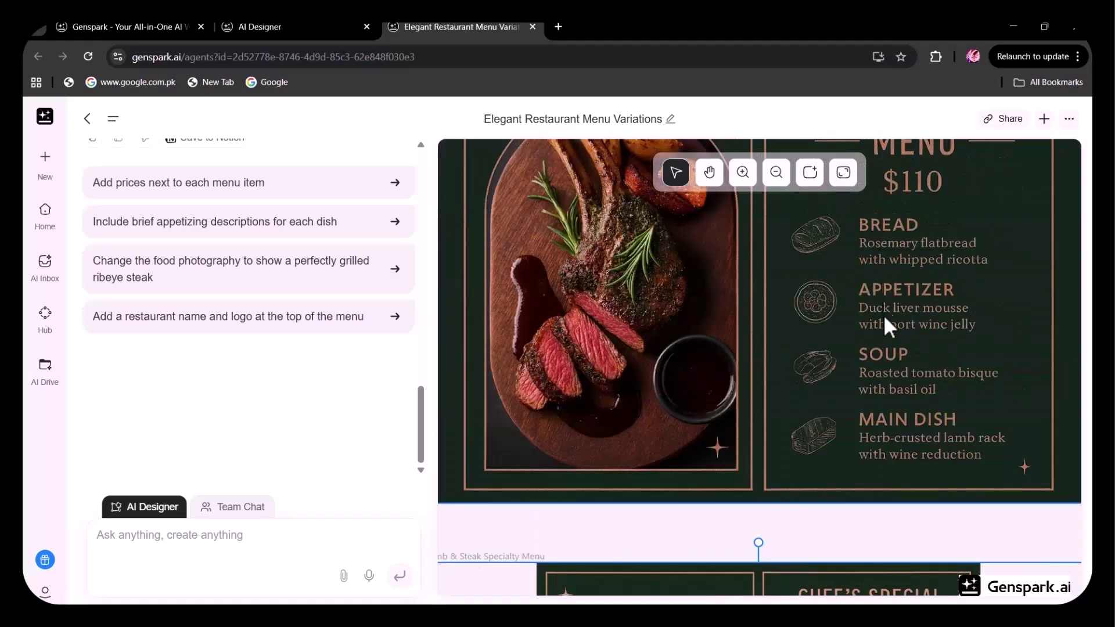
pyautogui.scroll(-7, 879, 368)
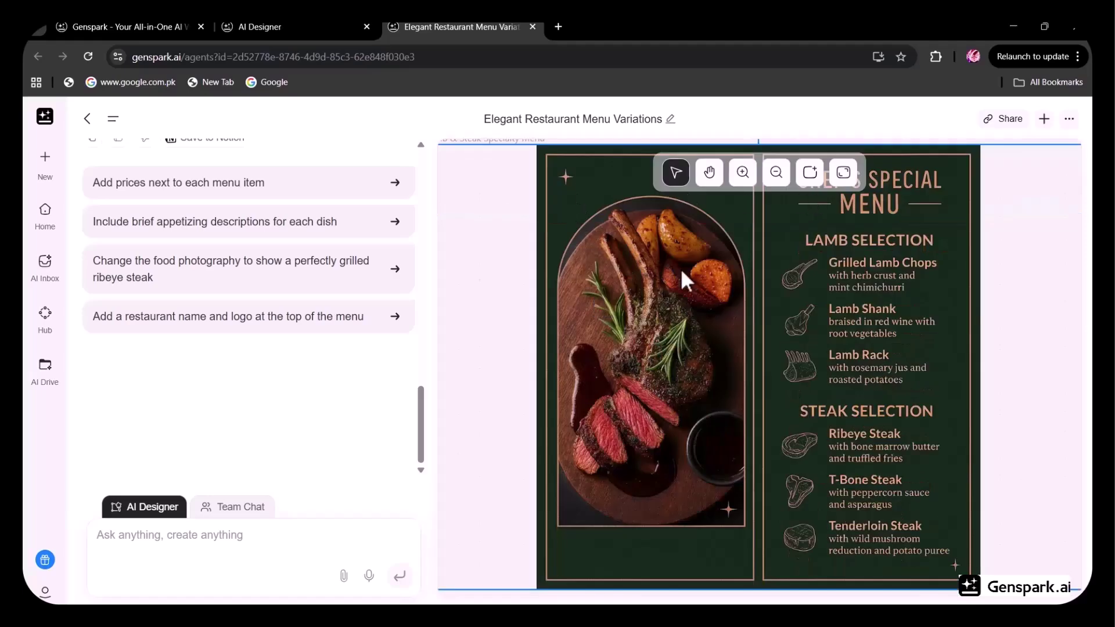
pyautogui.click(776, 172)
pyautogui.click(728, 423)
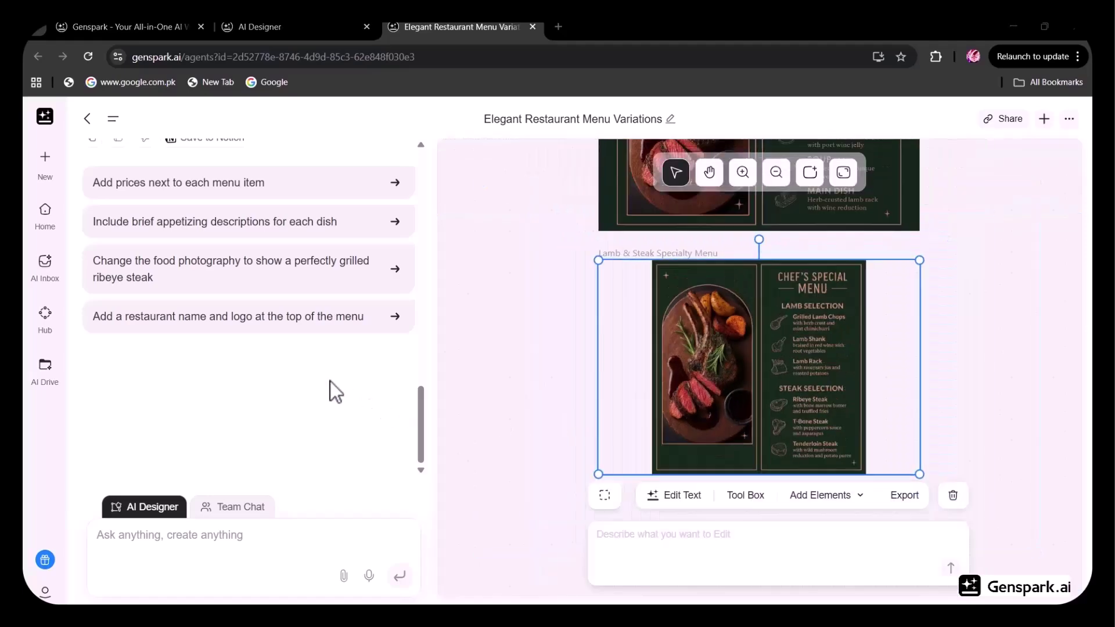
pyautogui.hotkey('ctrl', 'w')
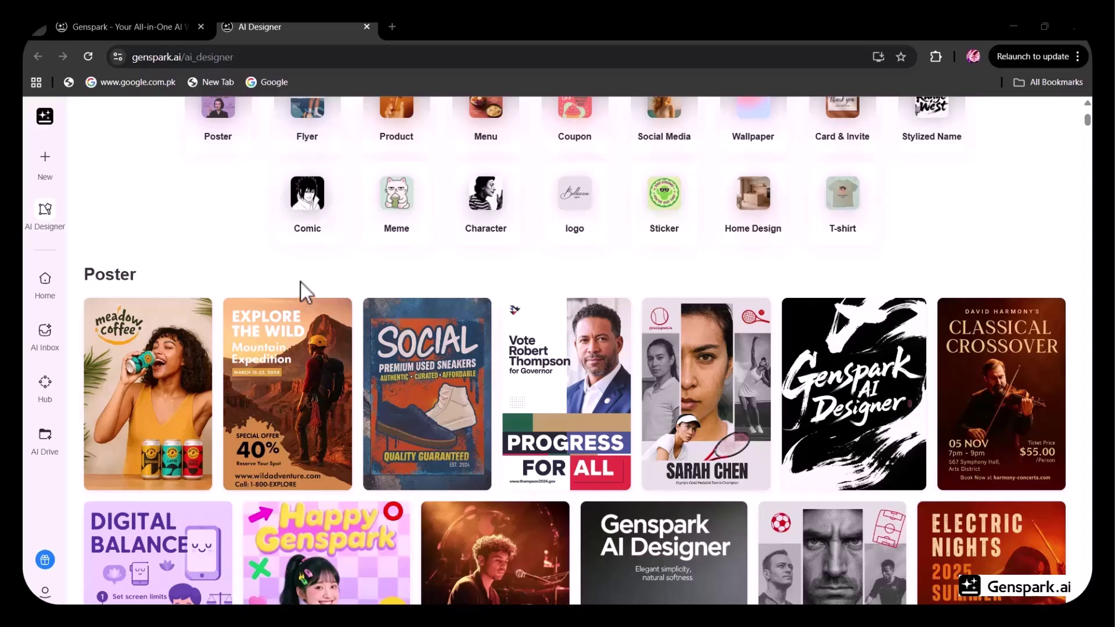
# Step: Scroll through every AI Designer template category, then close the gallery tab with Ctrl+W
pyautogui.scroll(-20, 301, 282)
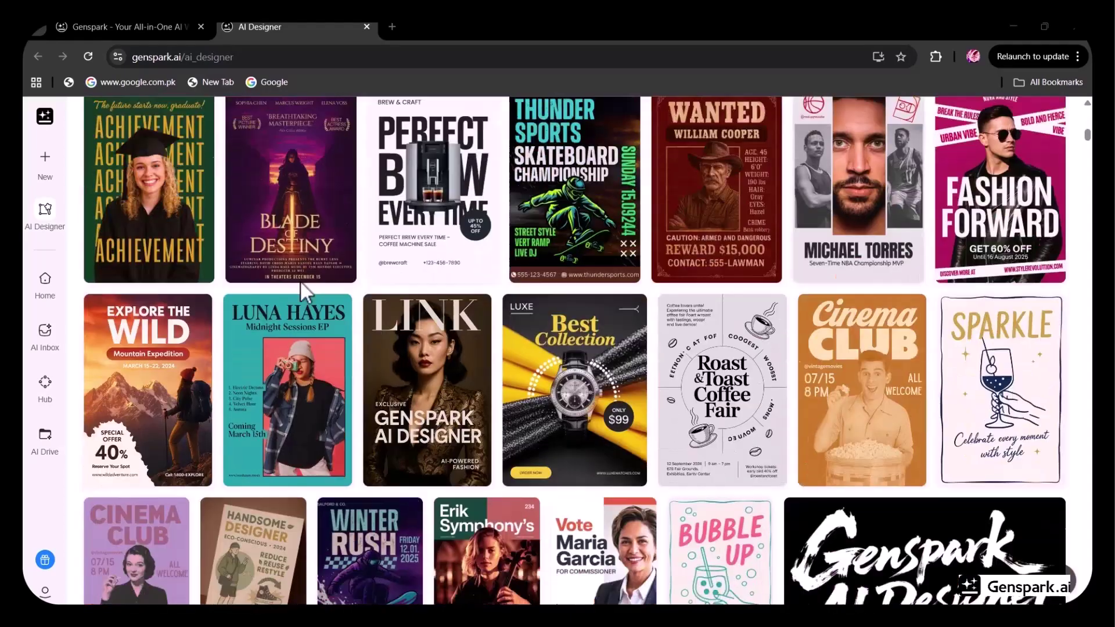
pyautogui.scroll(-10, 299, 280)
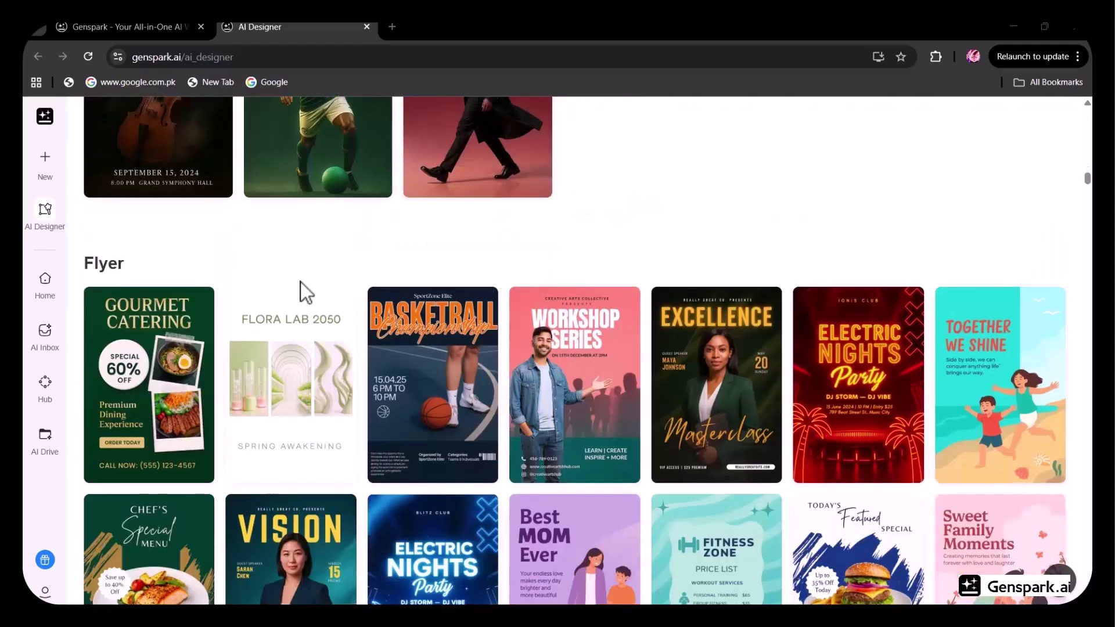
pyautogui.scroll(-20, 301, 283)
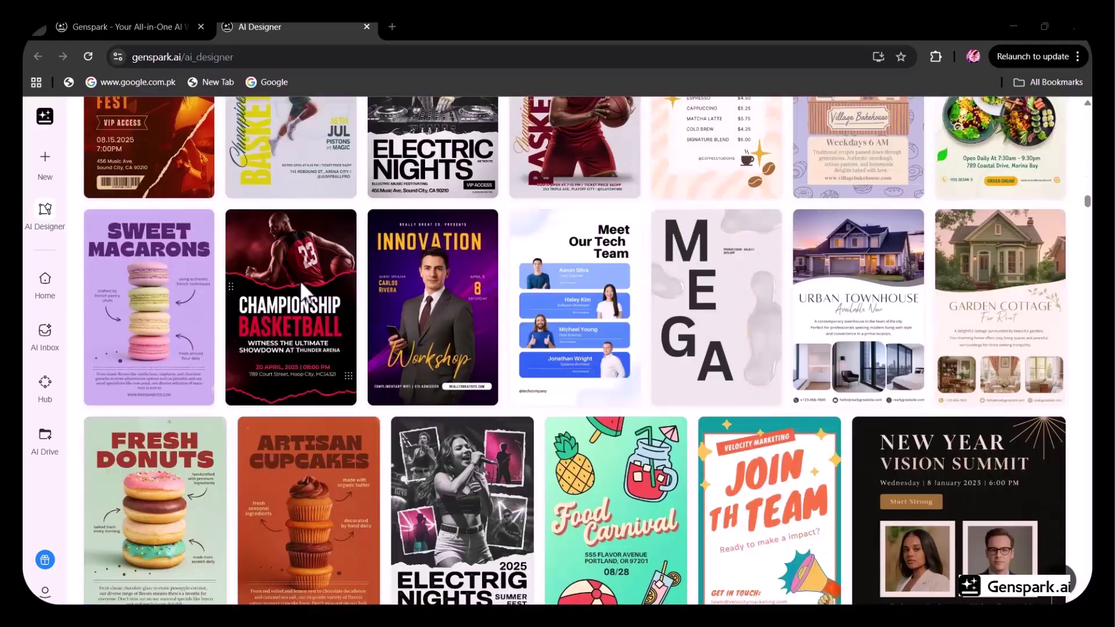
pyautogui.scroll(-10, 301, 282)
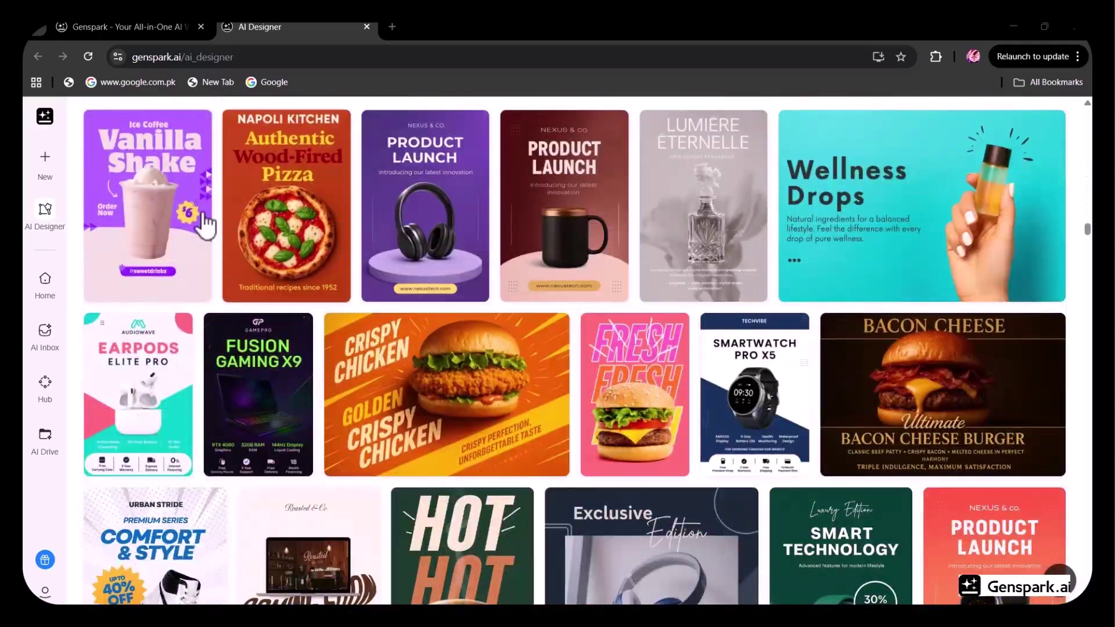
pyautogui.scroll(-15, 511, 268)
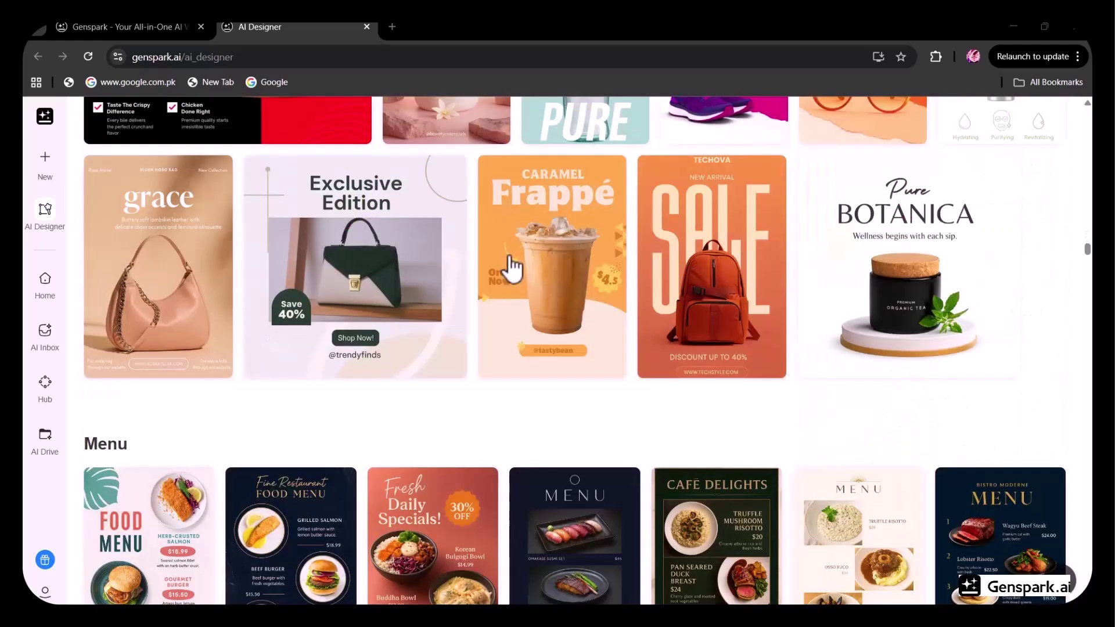
pyautogui.scroll(-20, 511, 267)
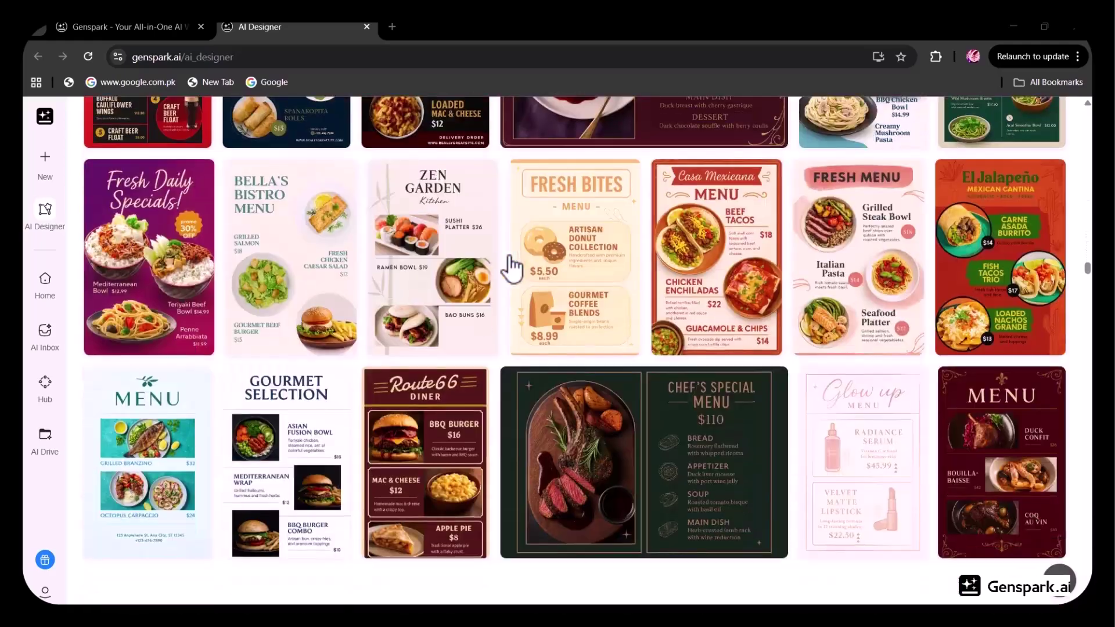
pyautogui.scroll(-10, 511, 268)
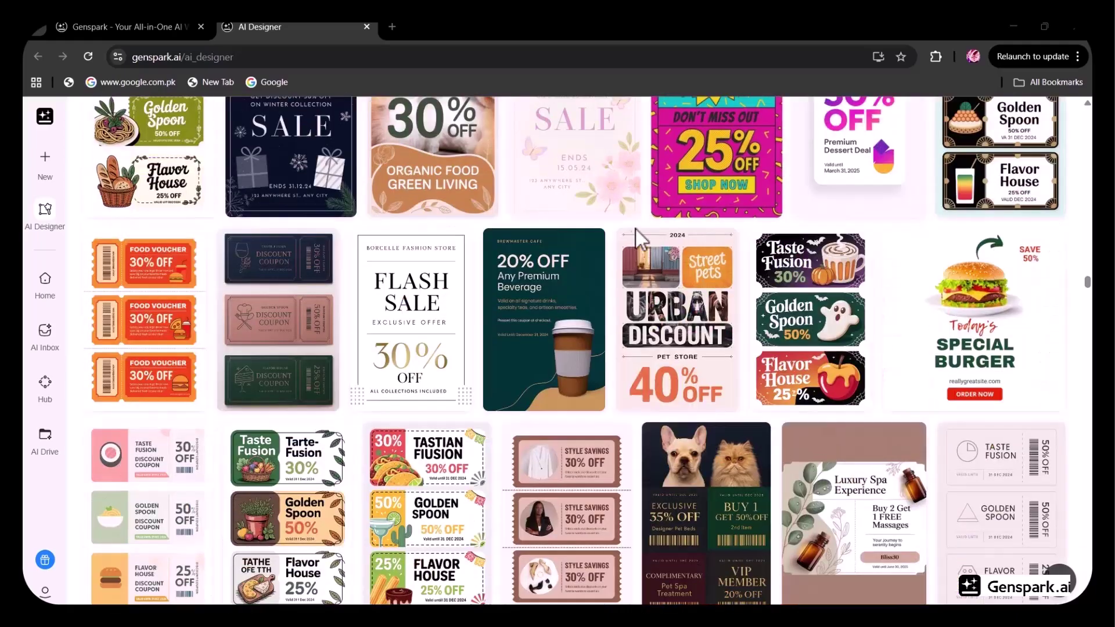
pyautogui.scroll(-10, 512, 293)
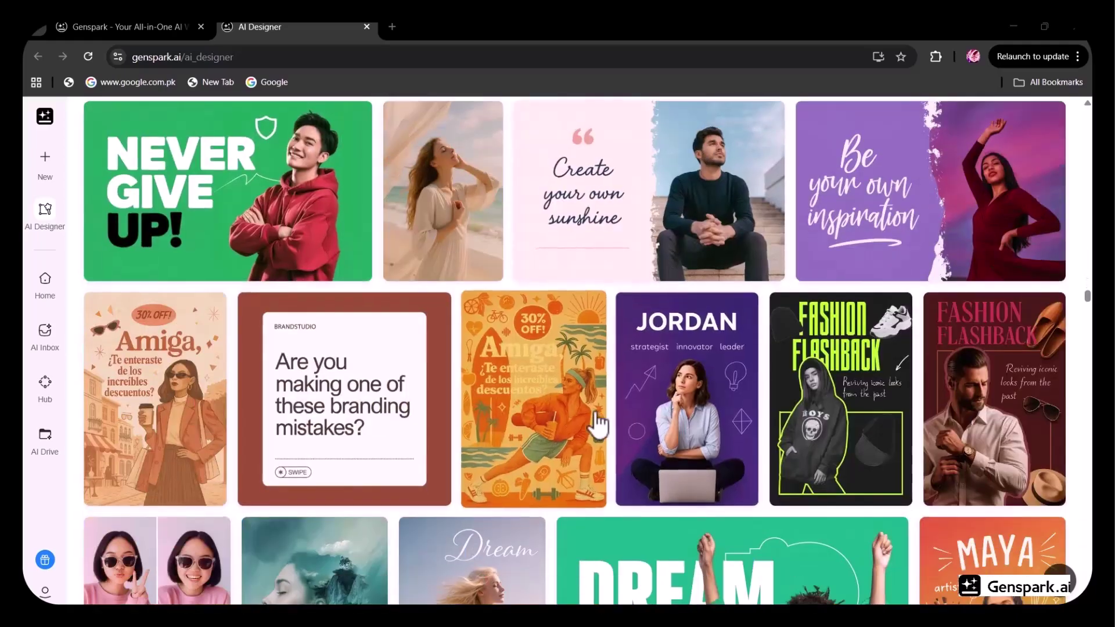
pyautogui.scroll(-15, 598, 427)
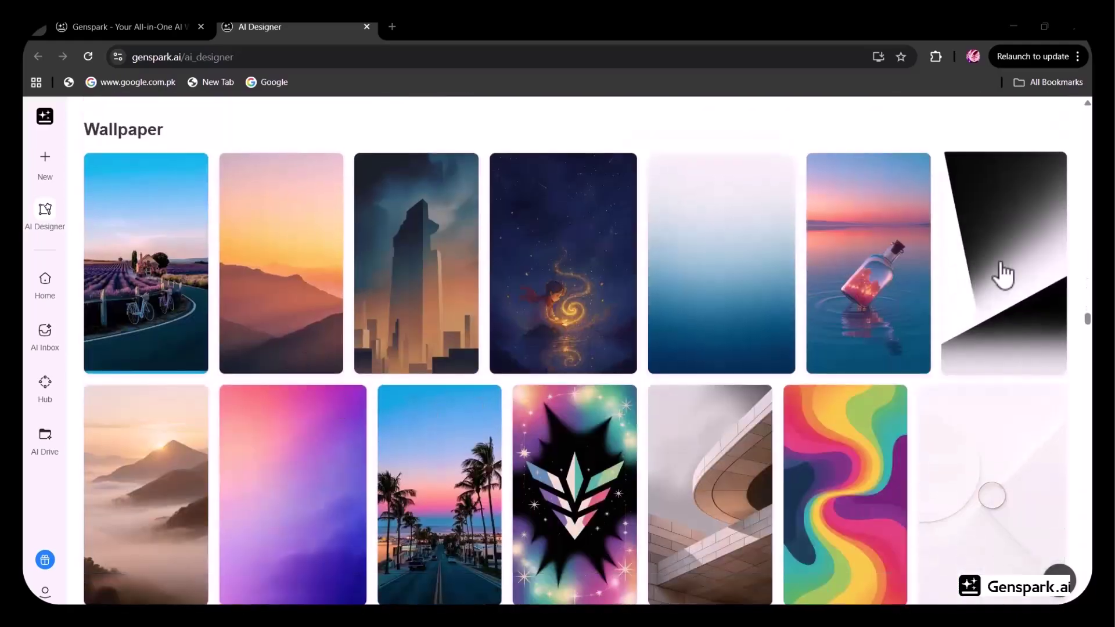
pyautogui.scroll(-18, 903, 398)
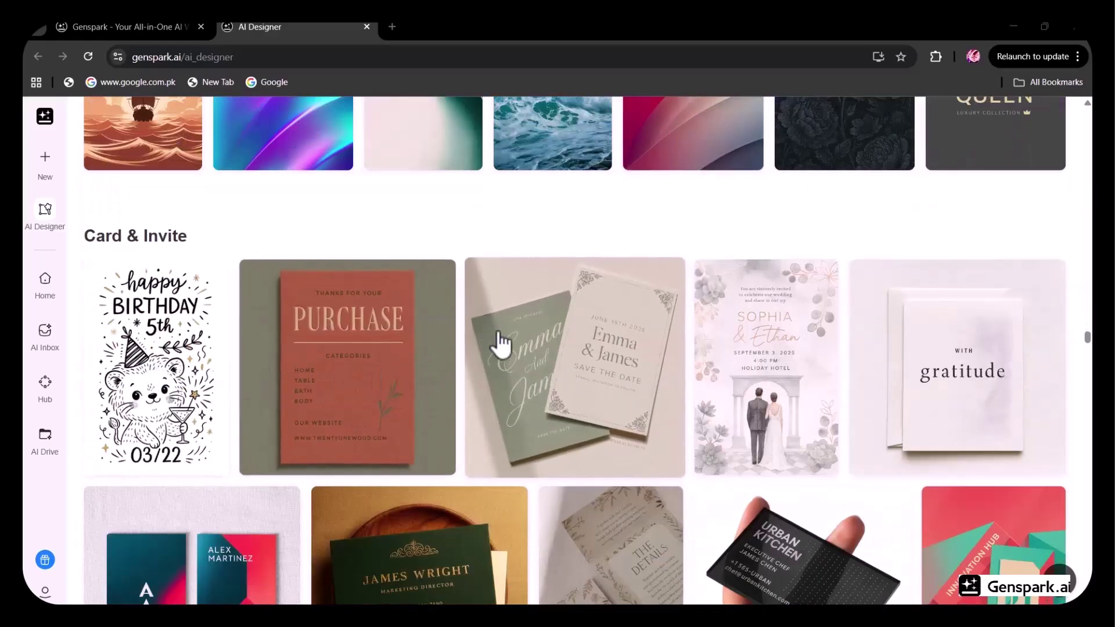
pyautogui.scroll(-20, 501, 346)
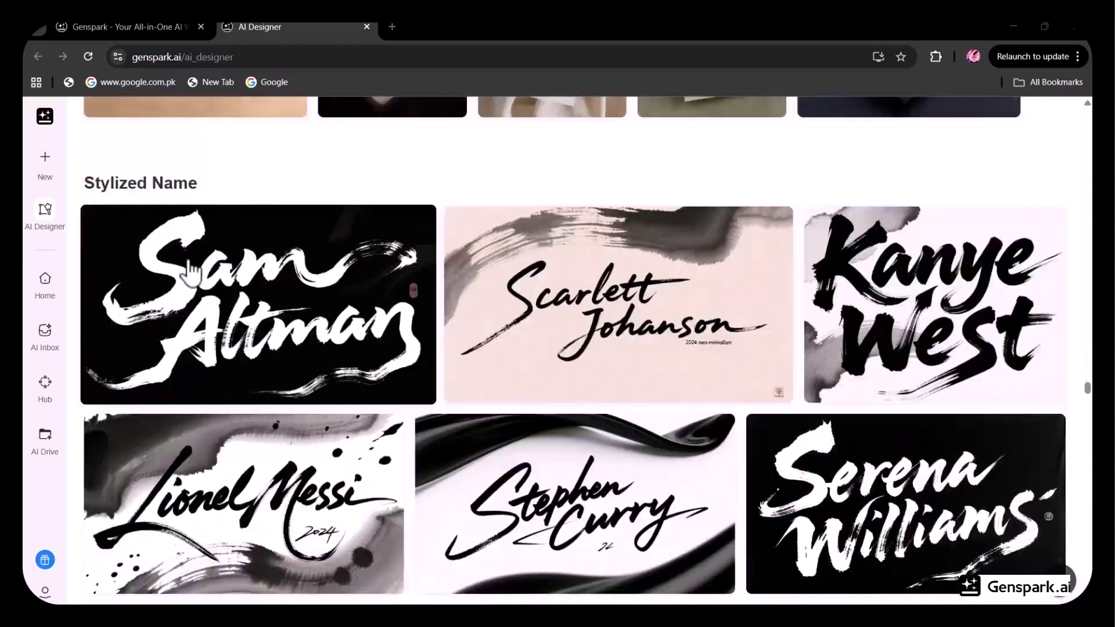
pyautogui.scroll(-20, 349, 290)
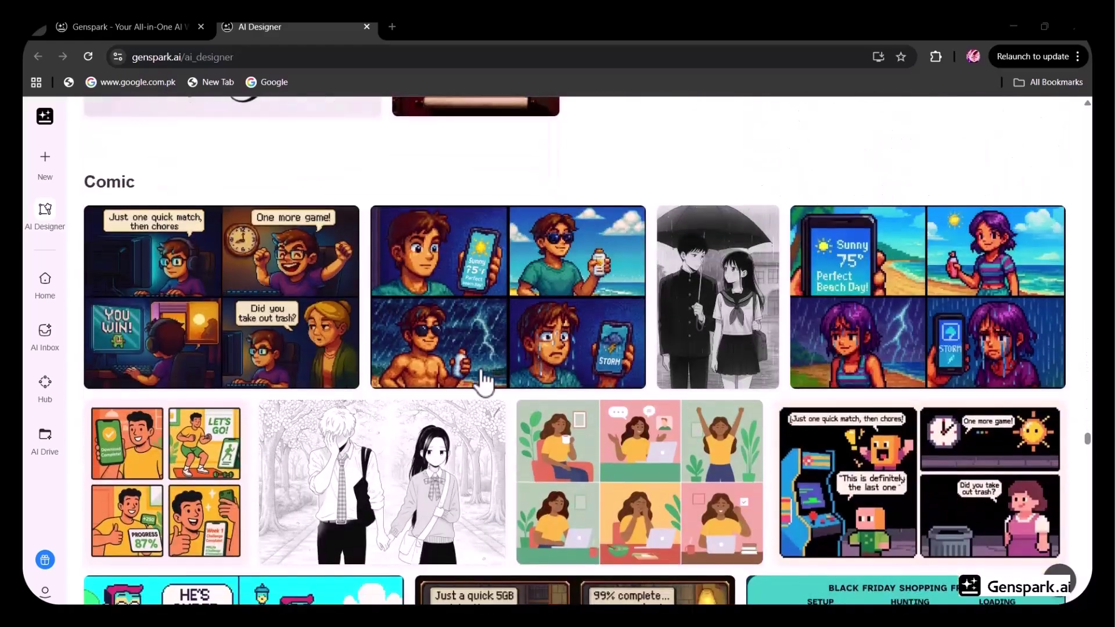
pyautogui.scroll(-12, 418, 379)
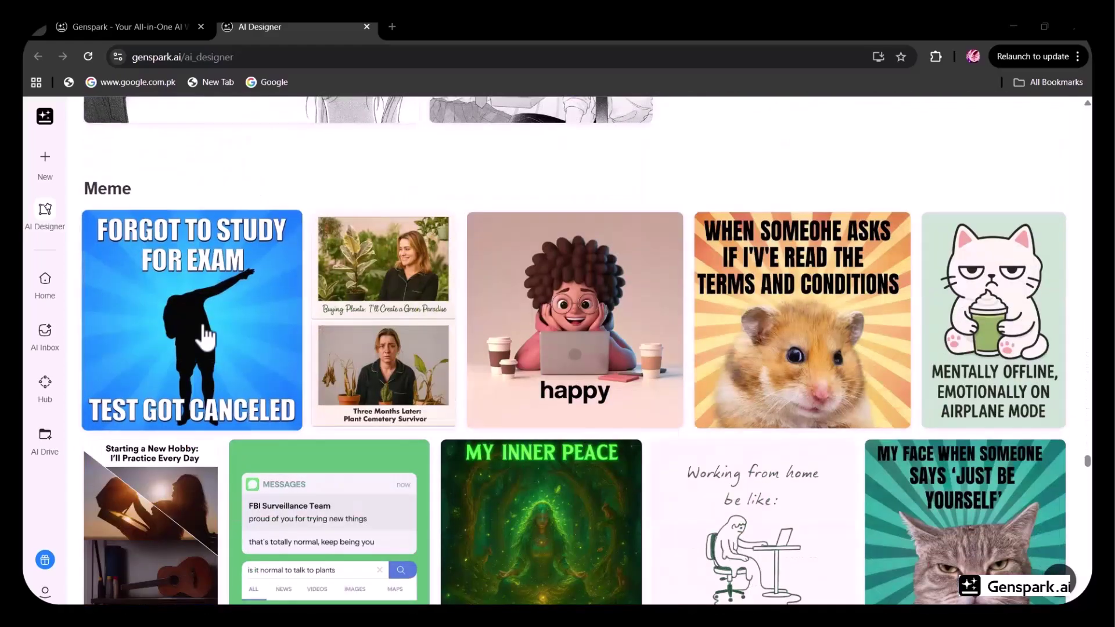
pyautogui.scroll(-20, 349, 441)
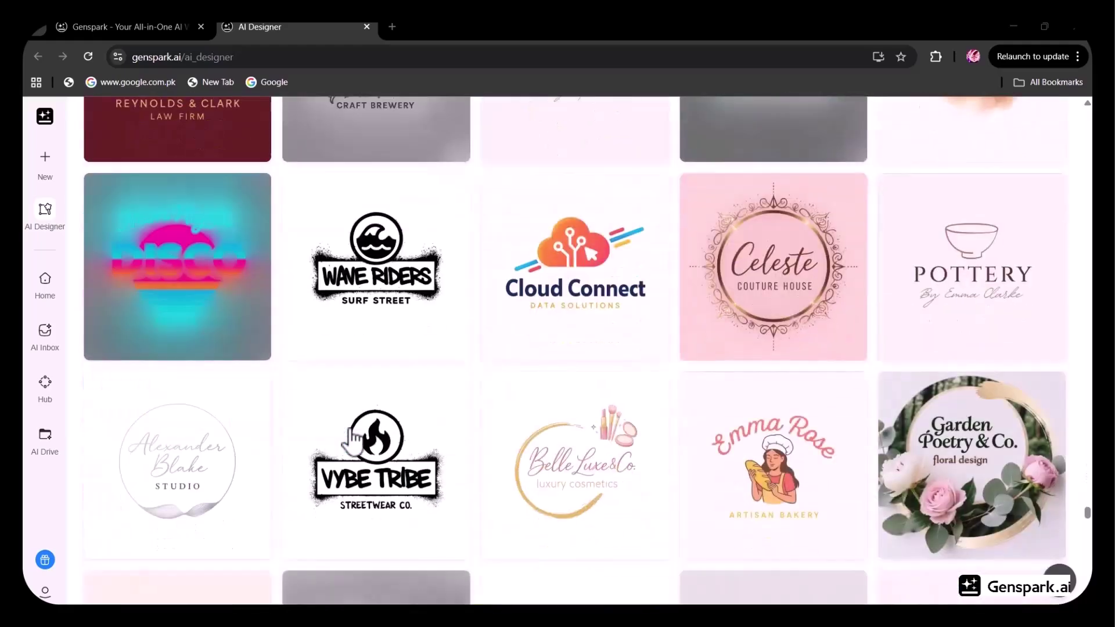
pyautogui.scroll(-8, 348, 442)
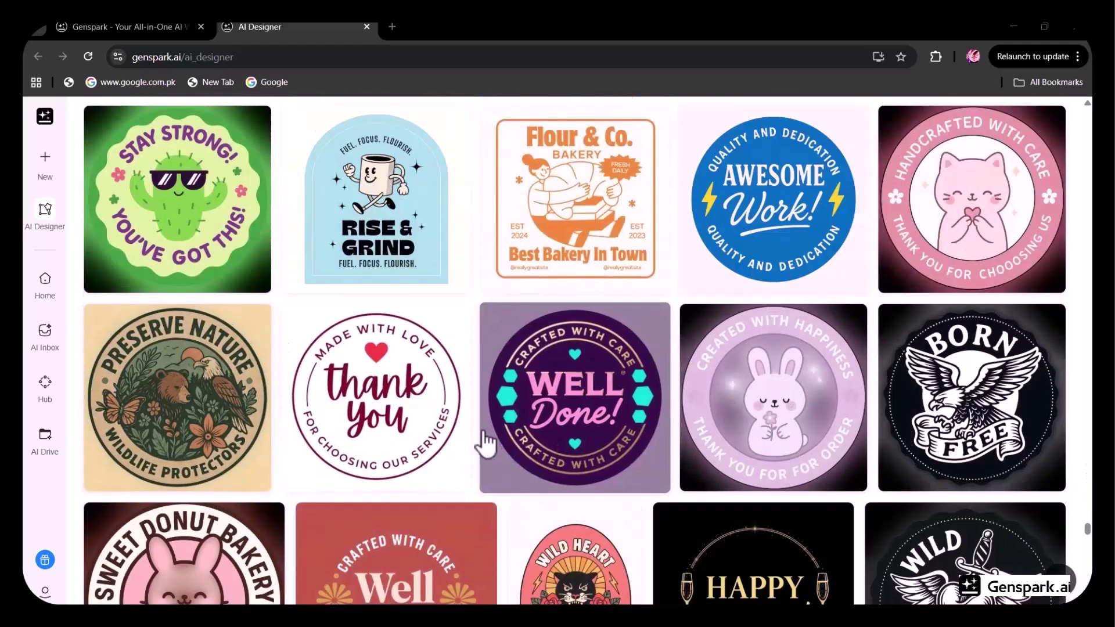
pyautogui.scroll(-15, 486, 444)
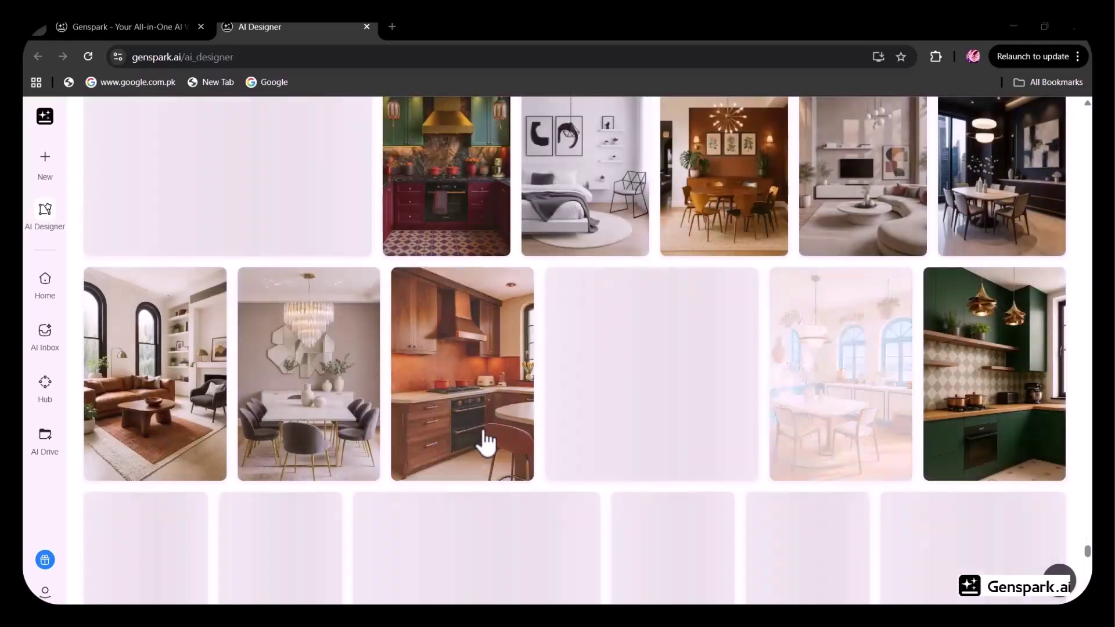
pyautogui.scroll(-15, 493, 374)
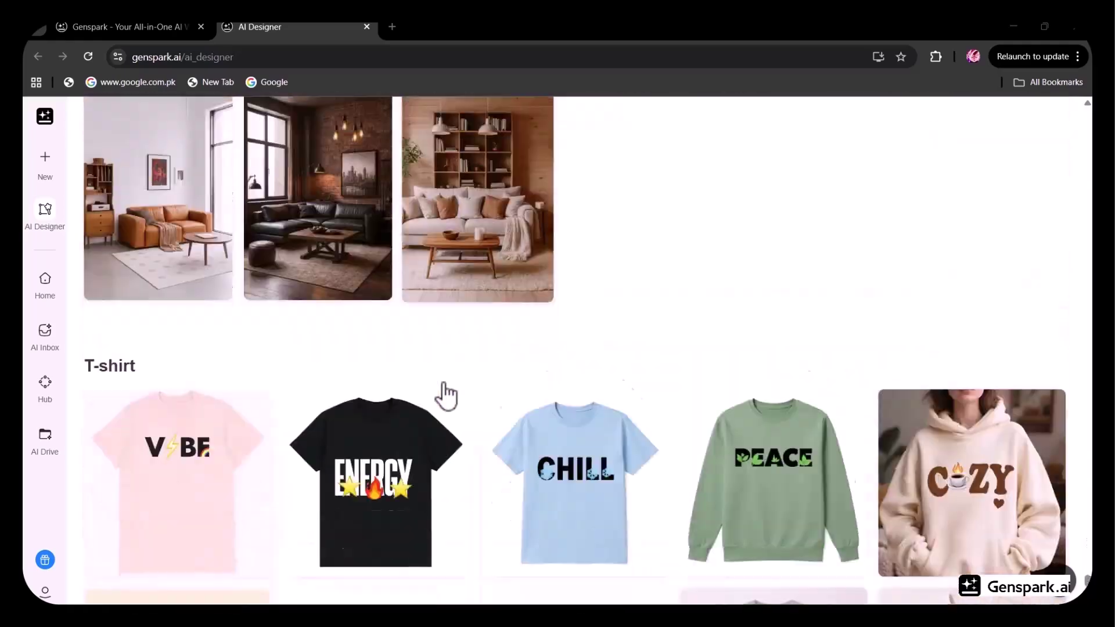
pyautogui.scroll(-15, 445, 394)
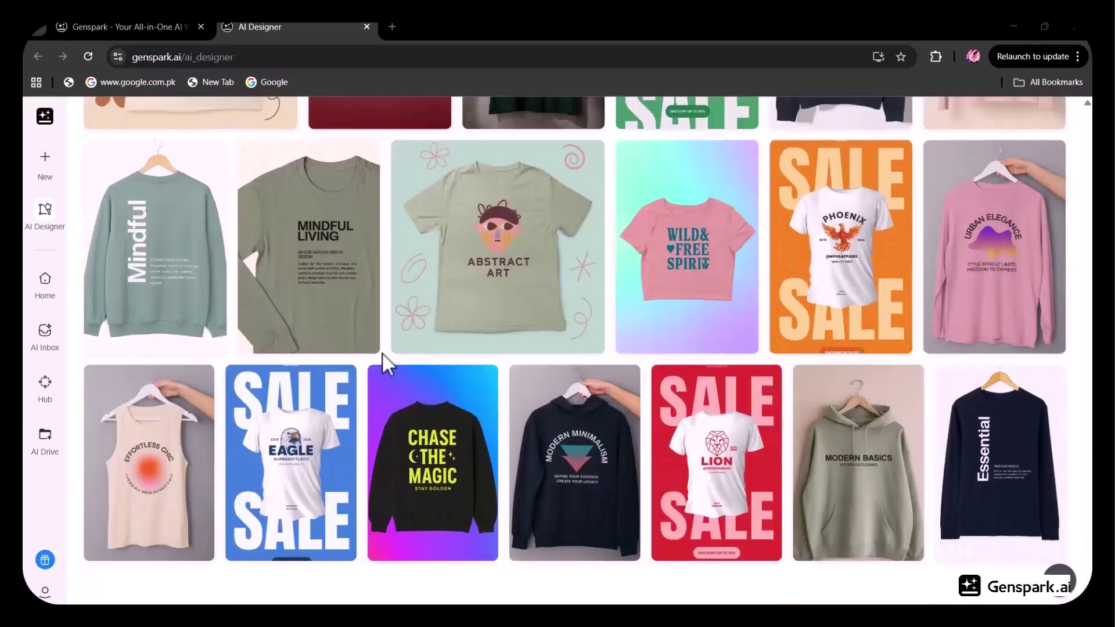
pyautogui.hotkey('ctrl', 'w')
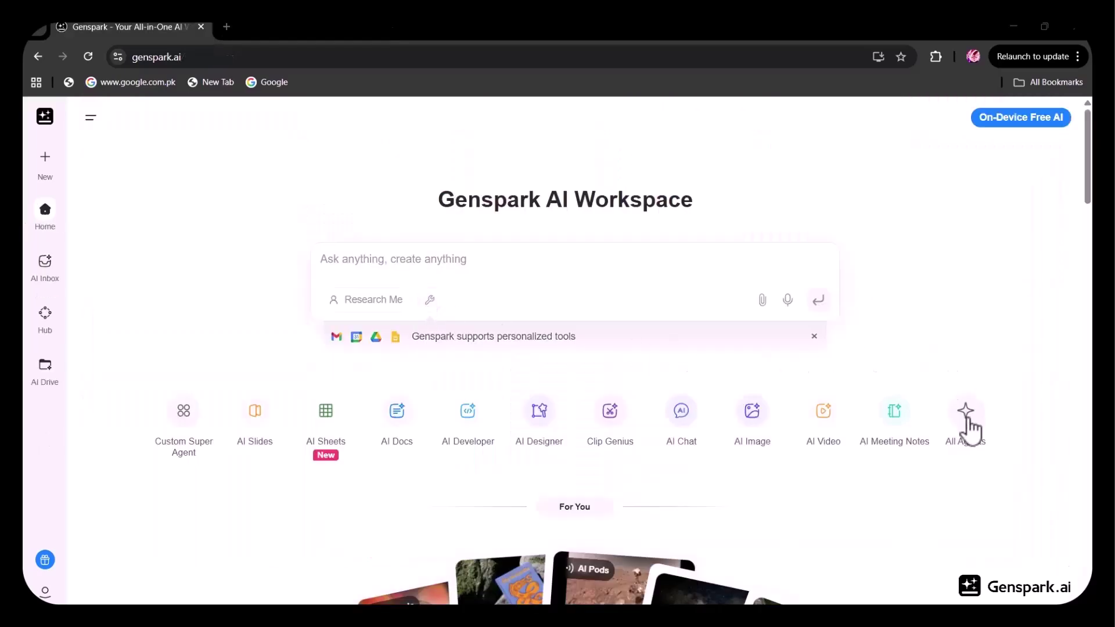
# Step: From All Agents, open the 10-slide AI deck and scroll its preview down to slide 8
pyautogui.click(968, 420)
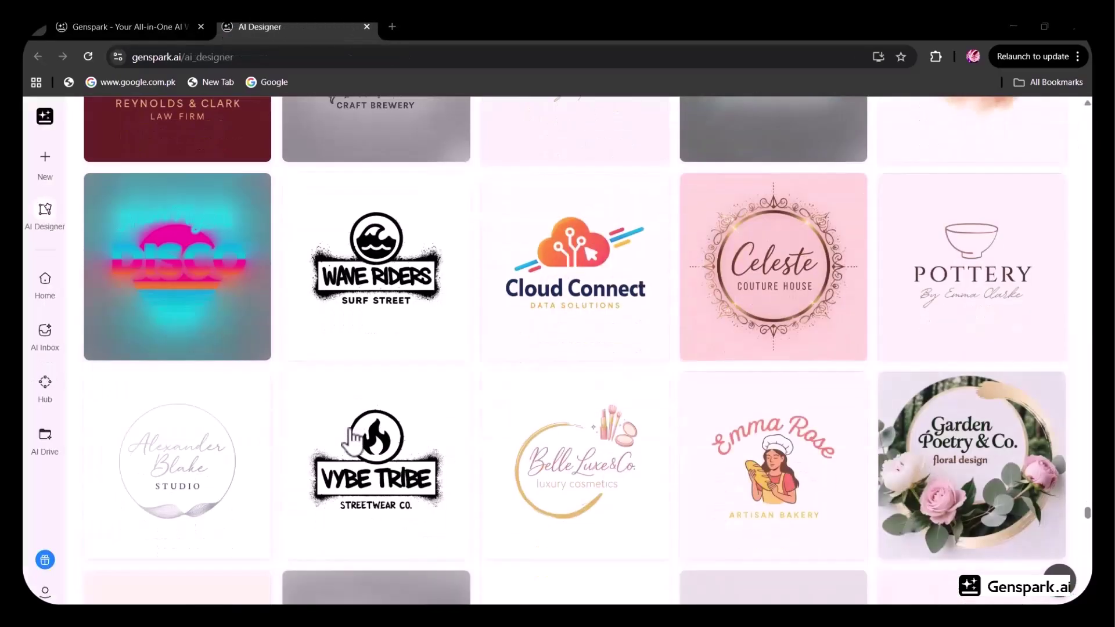
pyautogui.scroll(-15, 344, 443)
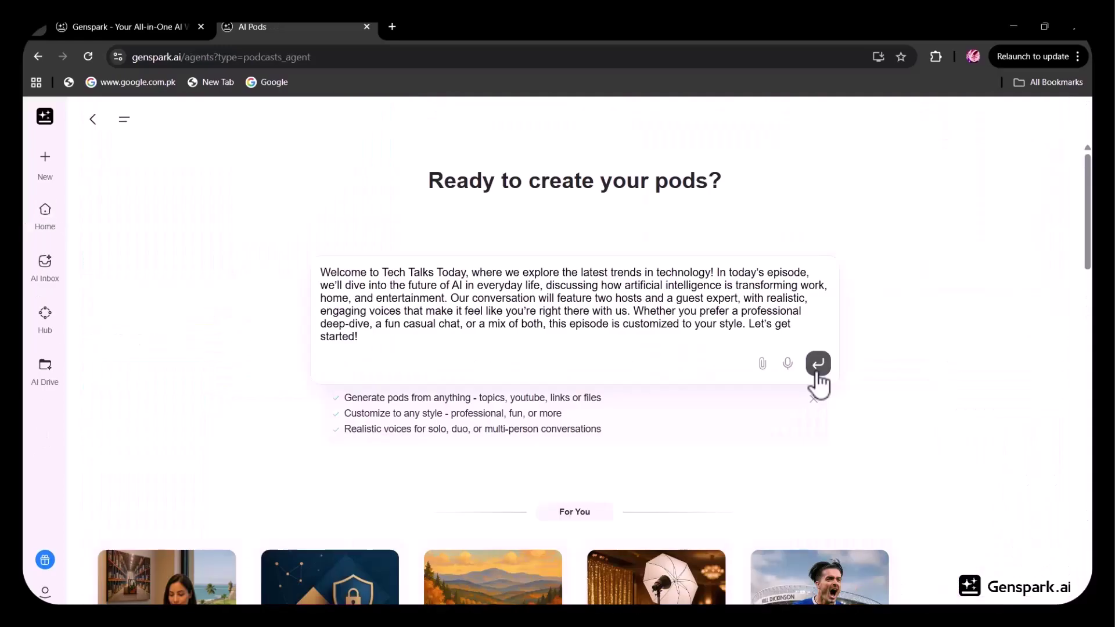
pyautogui.click(813, 378)
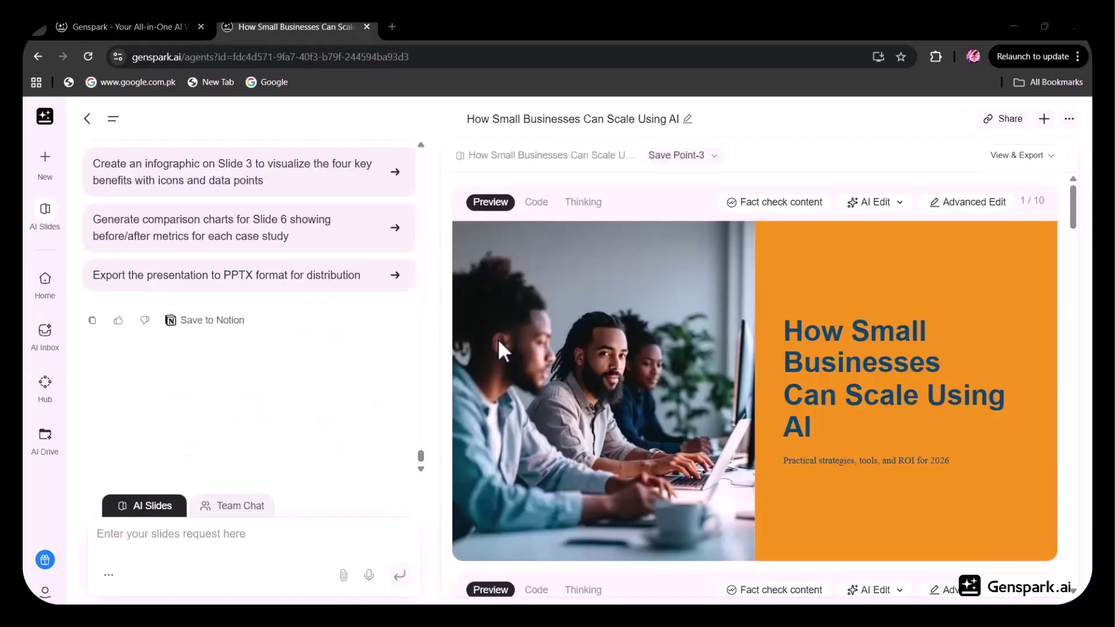
pyautogui.scroll(-10, 498, 339)
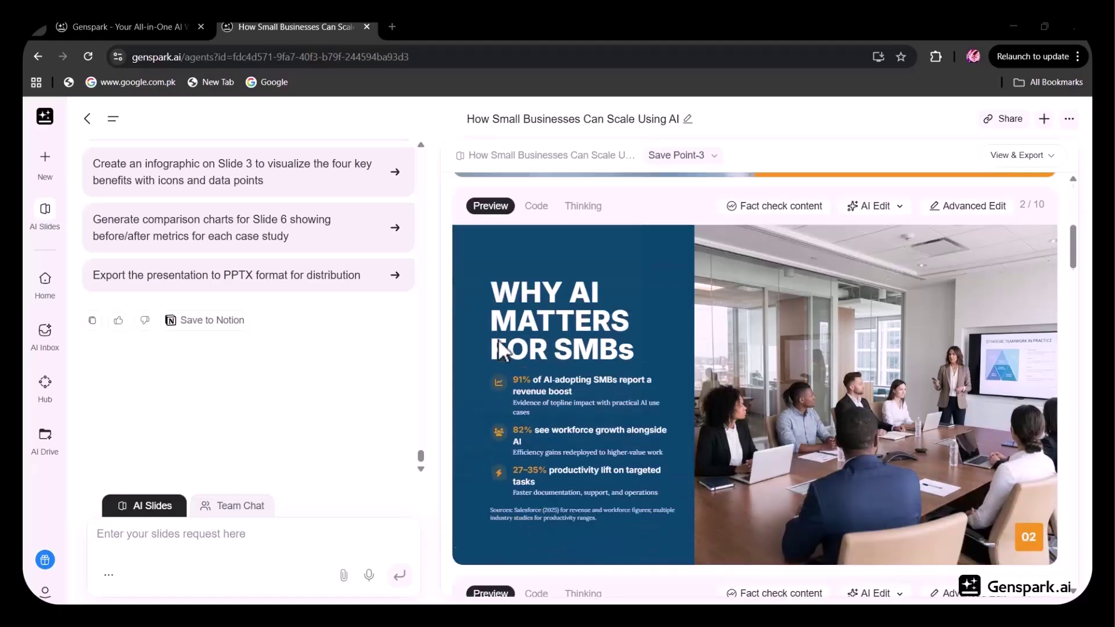
pyautogui.scroll(-15, 498, 339)
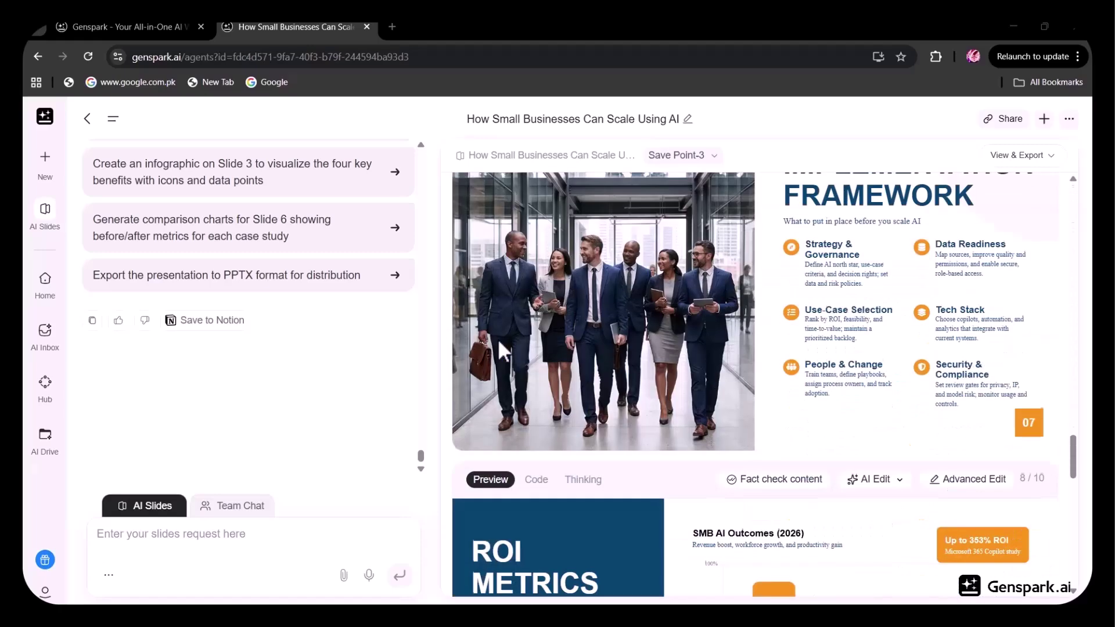